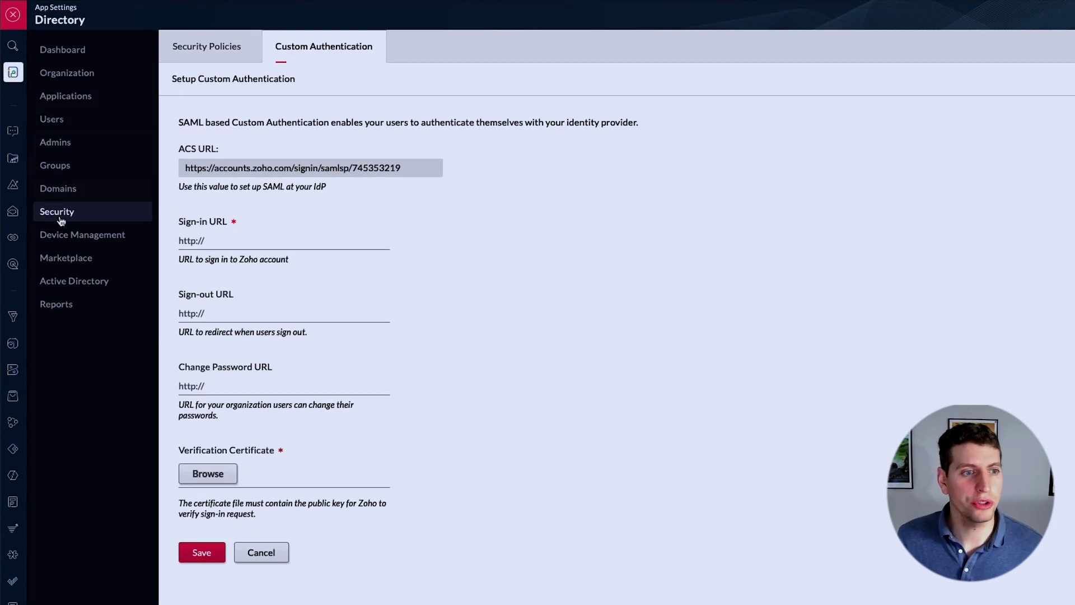
# Step: Go to the Device Management page from the Zoho One Directory sidebar
pyautogui.click(56, 237)
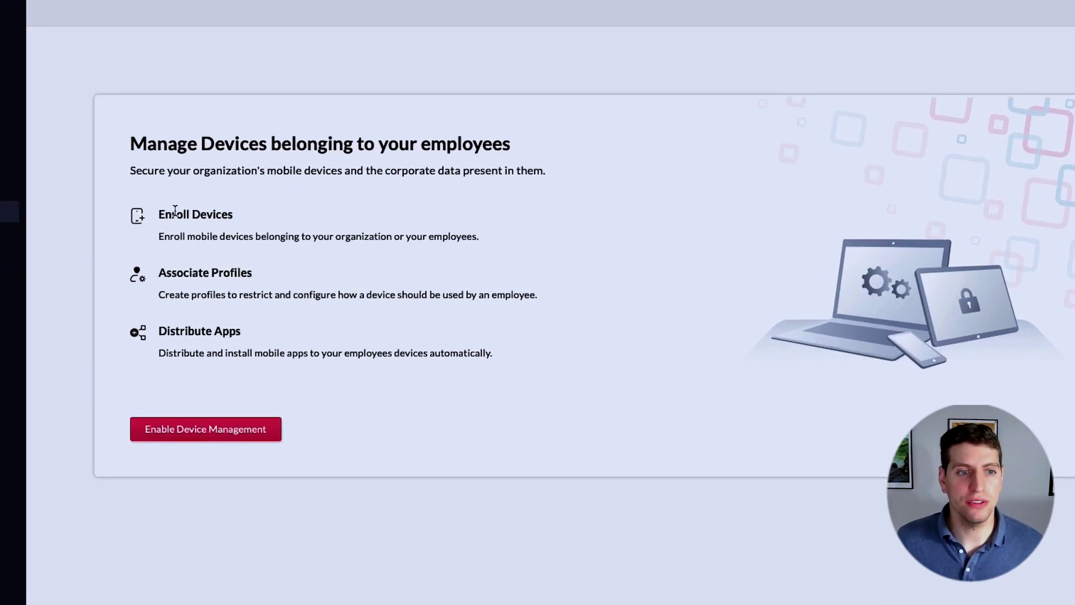
# Step: Review the device-enrollment and profile descriptions, then start enabling Device Management
pyautogui.moveTo(180, 237); pyautogui.dragTo(516, 242)
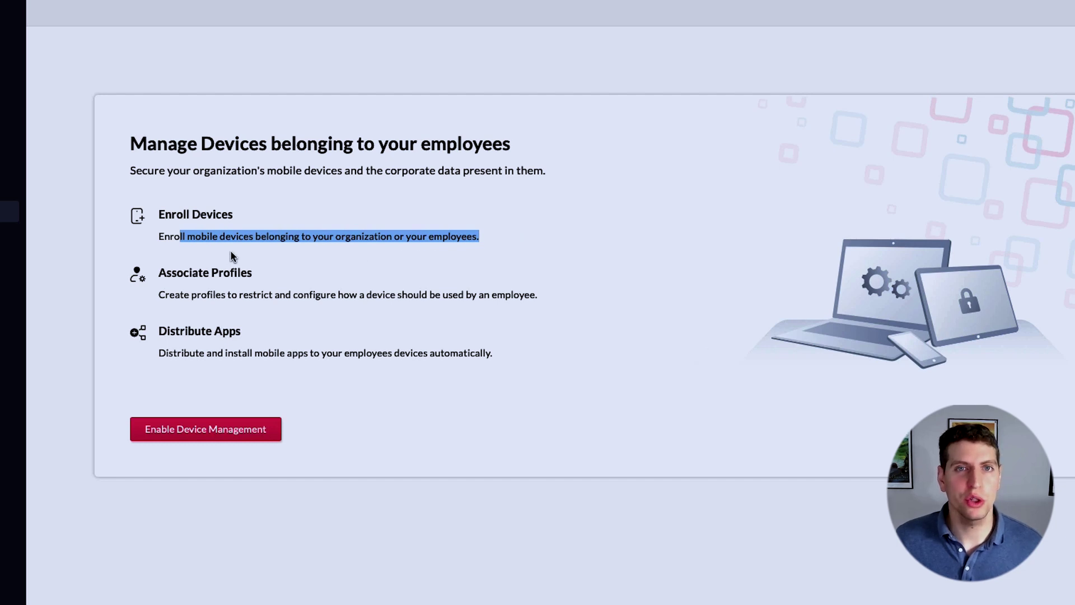
pyautogui.moveTo(174, 295); pyautogui.dragTo(526, 310)
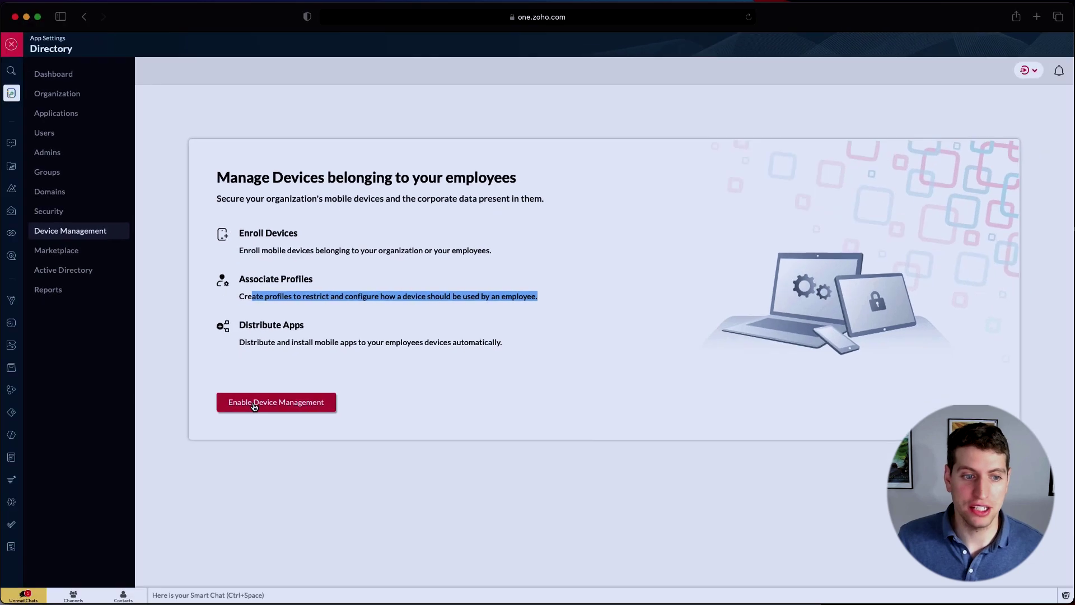
pyautogui.click(253, 404)
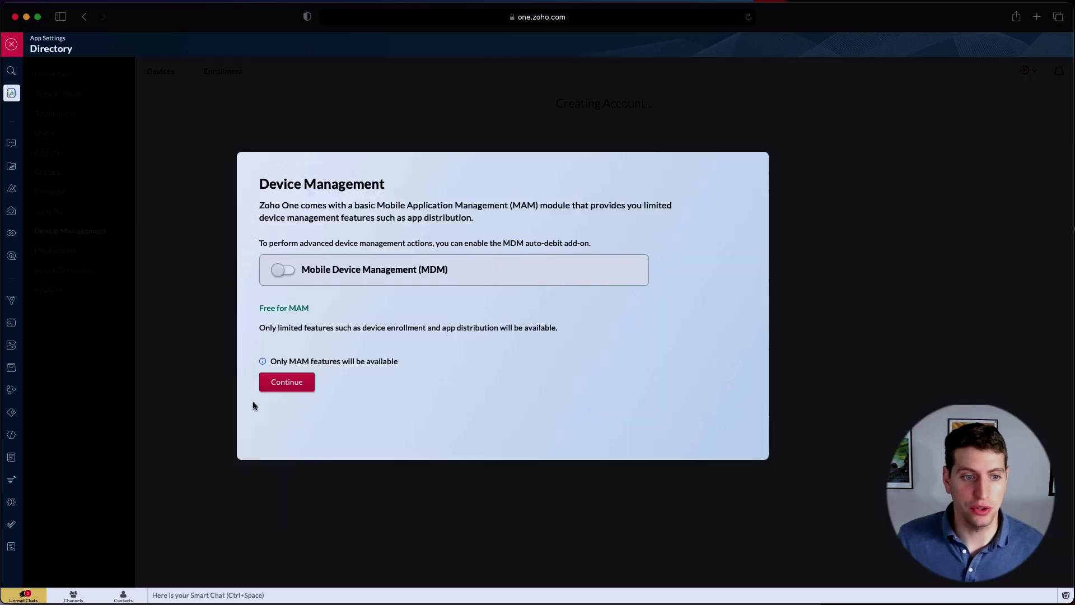
# Step: Switch on the MDM add-on (free up to 25 devices) and confirm enabling Device Management
pyautogui.moveTo(273, 187); pyautogui.dragTo(386, 186)
pyautogui.click(276, 205)
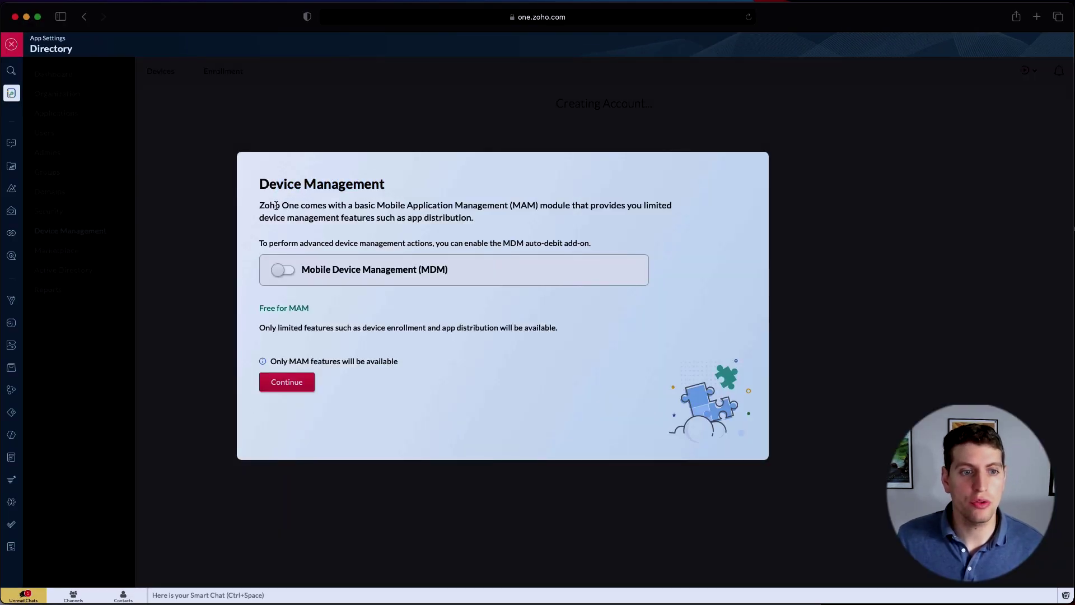
pyautogui.moveTo(263, 207); pyautogui.dragTo(496, 213)
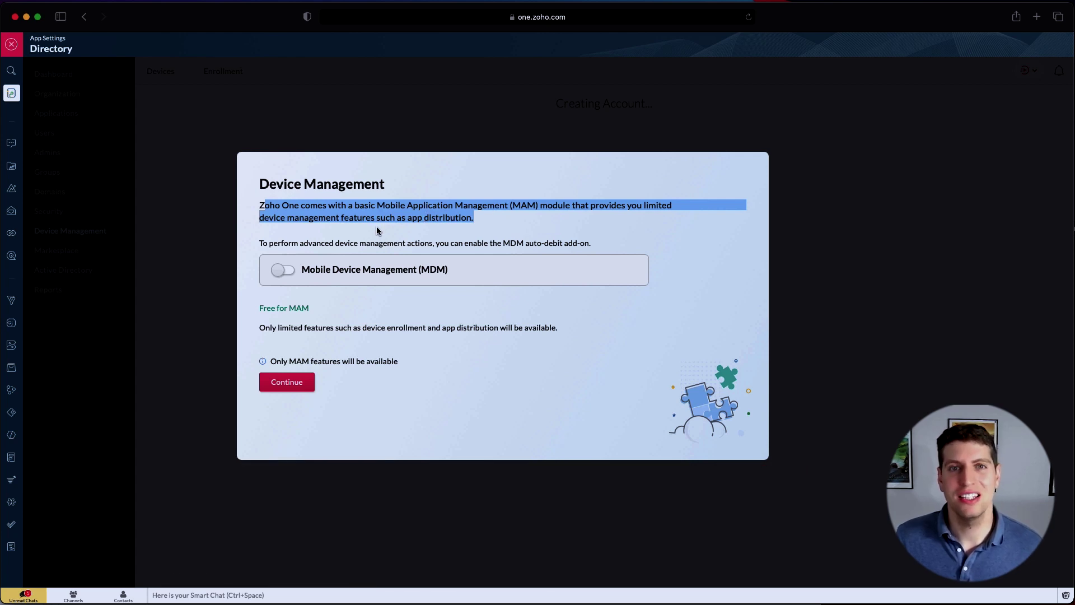
pyautogui.moveTo(284, 243); pyautogui.dragTo(483, 247)
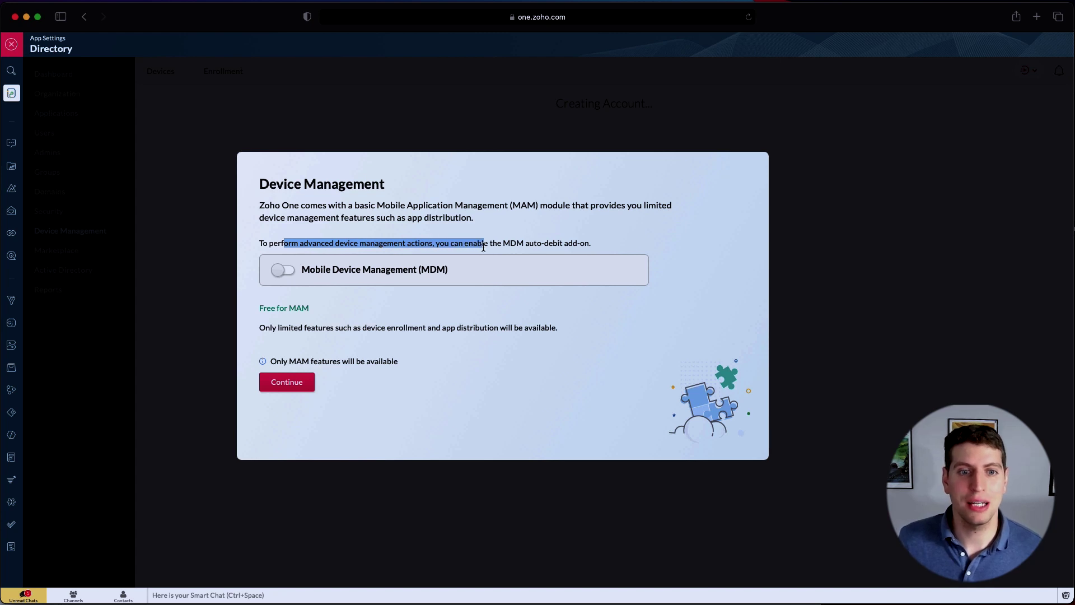
pyautogui.click(477, 247)
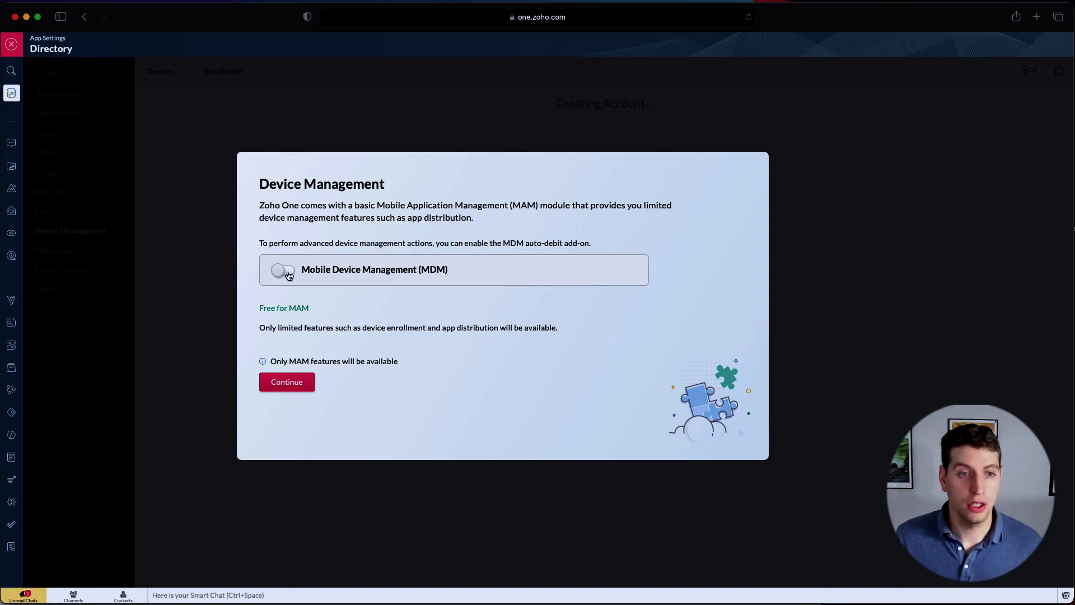
pyautogui.click(283, 270)
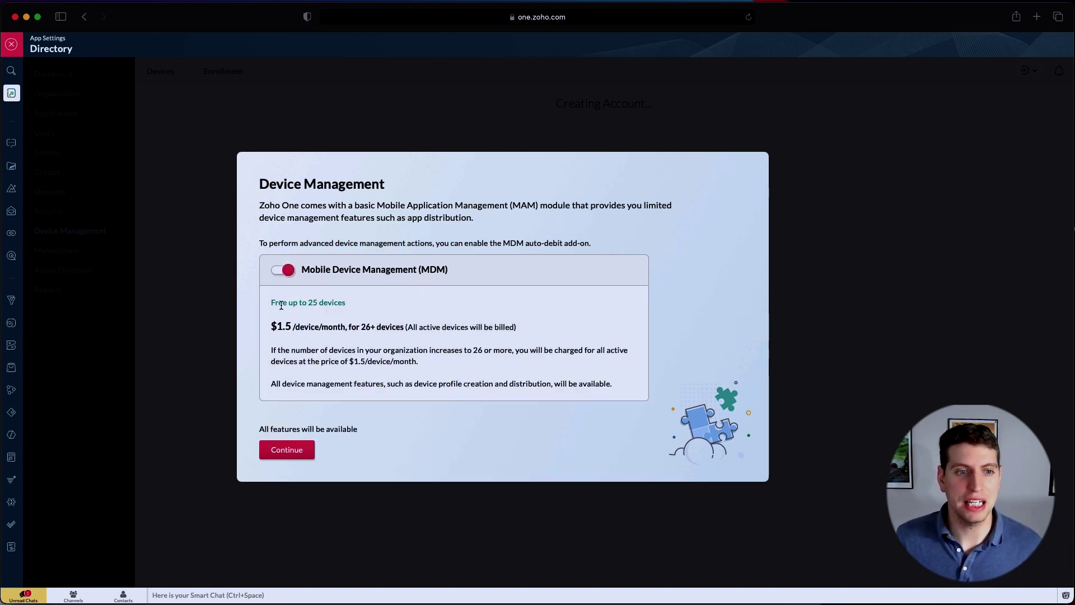
pyautogui.moveTo(281, 305); pyautogui.dragTo(344, 303)
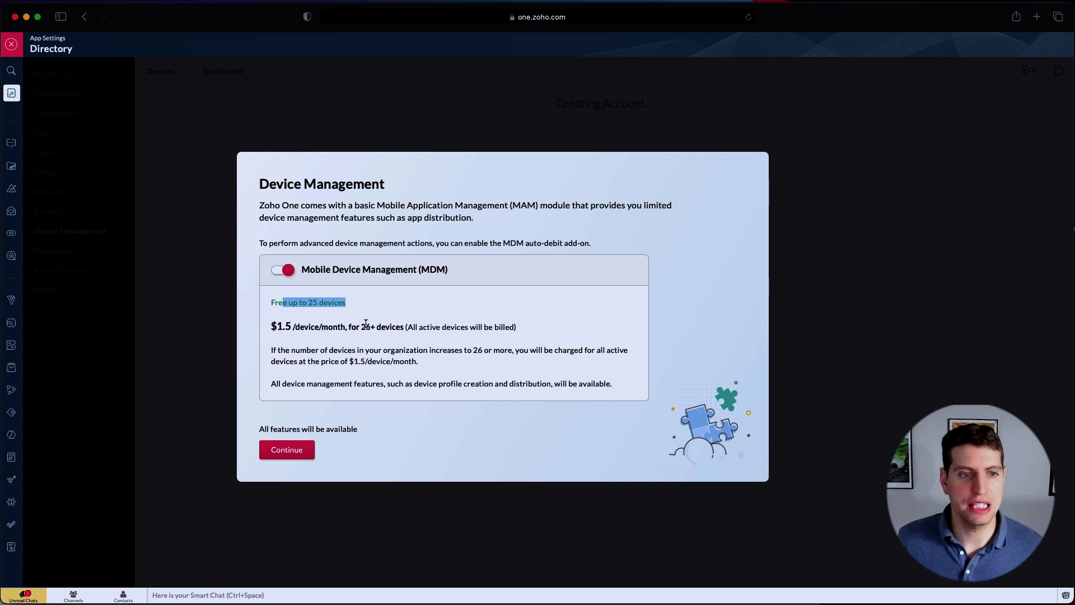
pyautogui.tripleClick(305, 346)
pyautogui.click(286, 451)
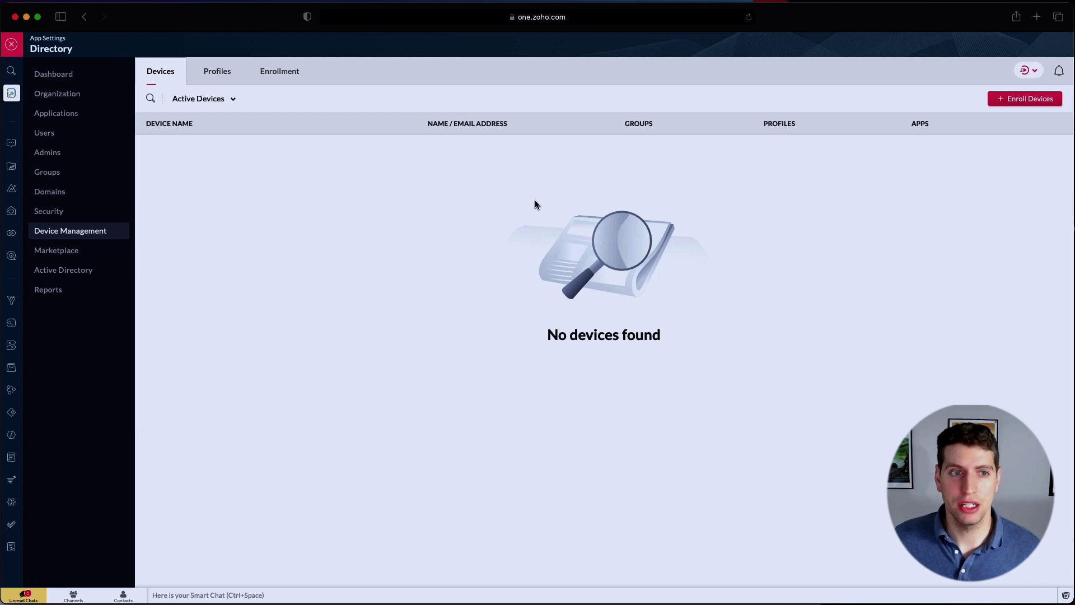
# Step: Open device enrollment and switch to Corporate Enrollment showing Apple Enrollment (ABM/ASM)
pyautogui.click(1018, 100)
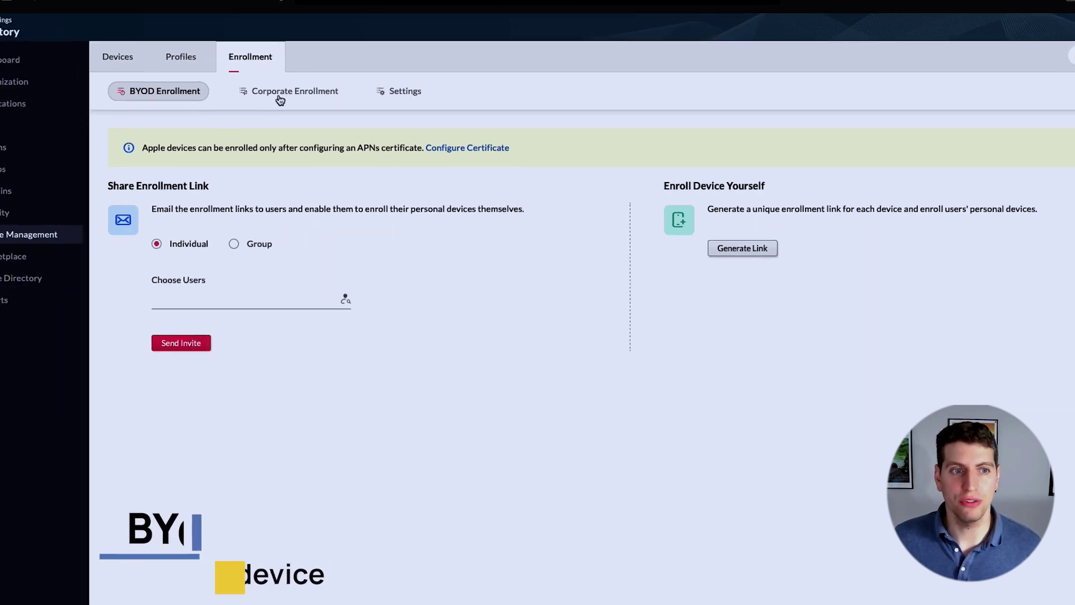
pyautogui.click(280, 99)
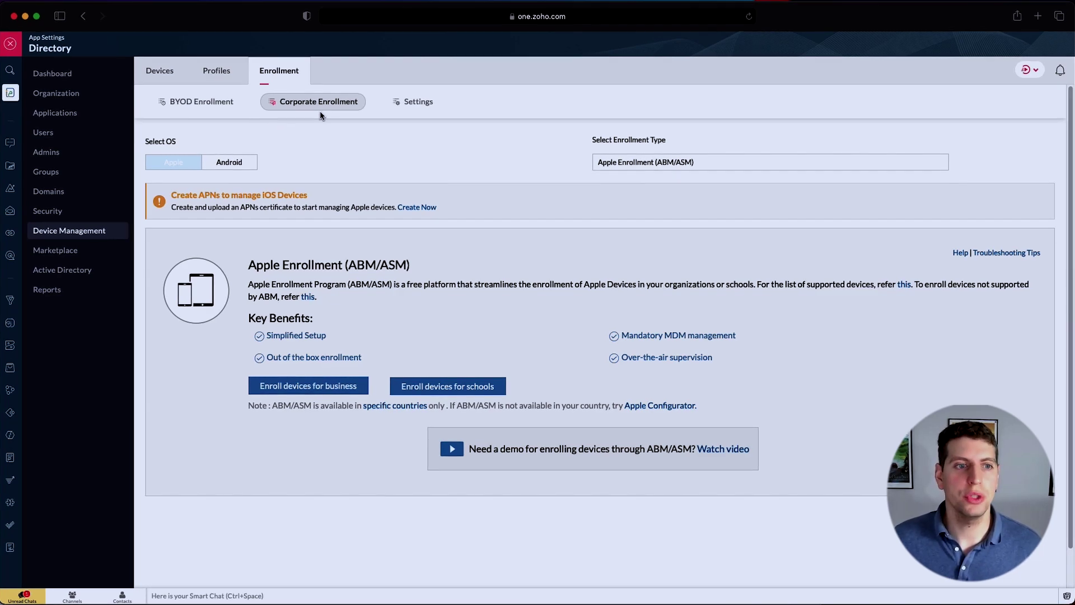
# Step: View Android NFC enrollment, then open enrollment Settings with the APNs Certificate section
pyautogui.click(228, 164)
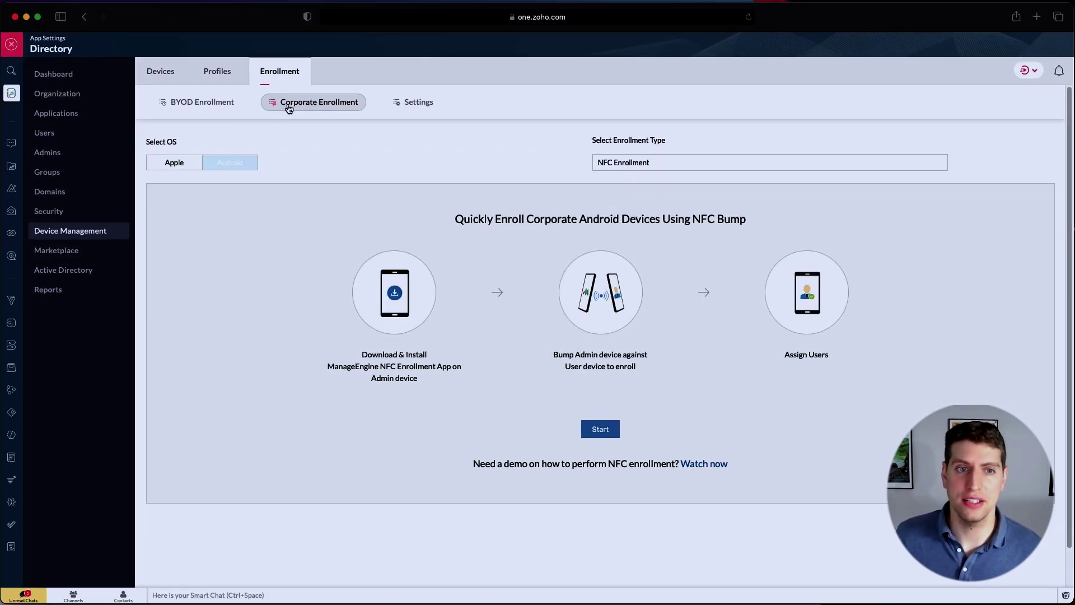
pyautogui.click(411, 103)
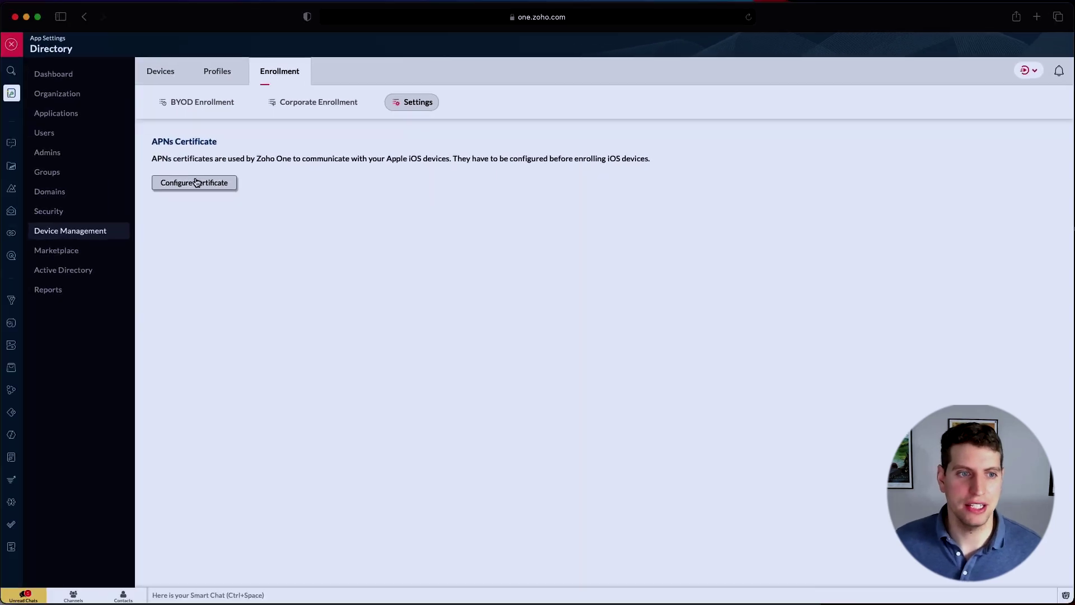
pyautogui.click(194, 184)
pyautogui.moveTo(607, 153); pyautogui.dragTo(545, 154)
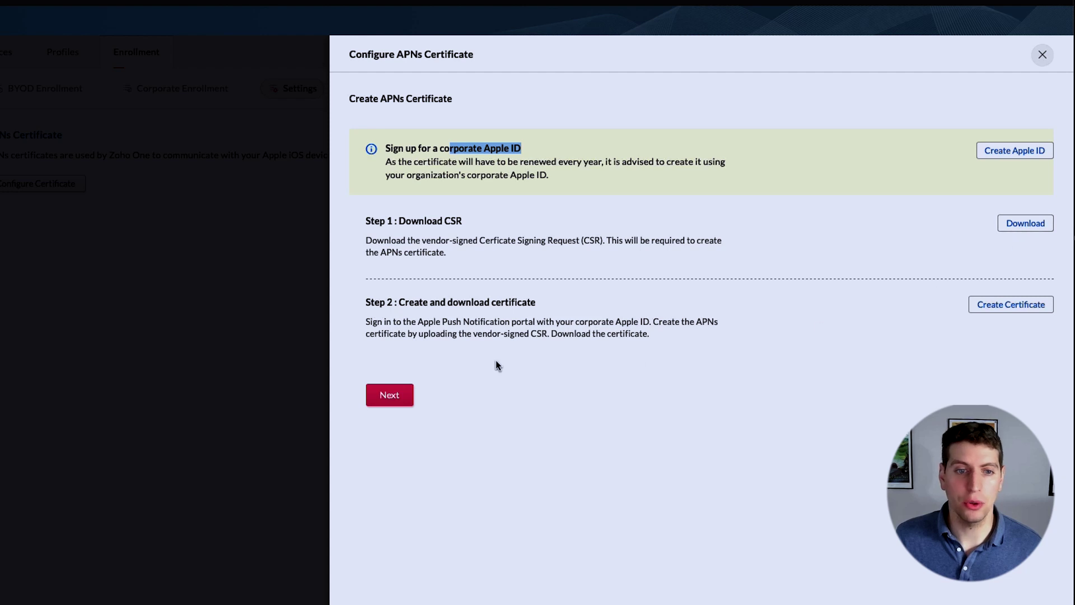
pyautogui.click(385, 399)
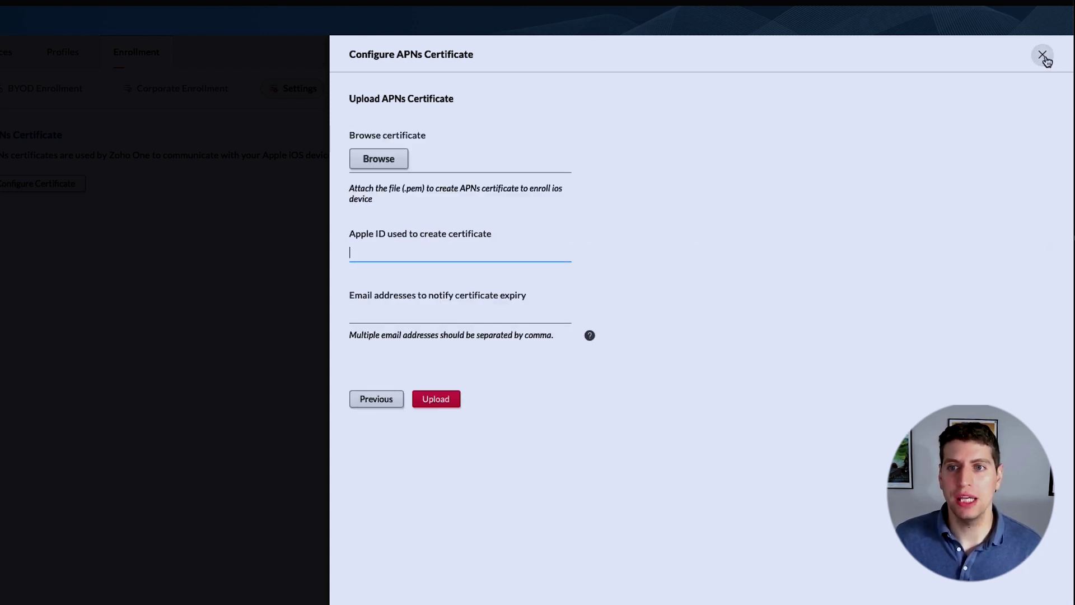
pyautogui.click(1042, 55)
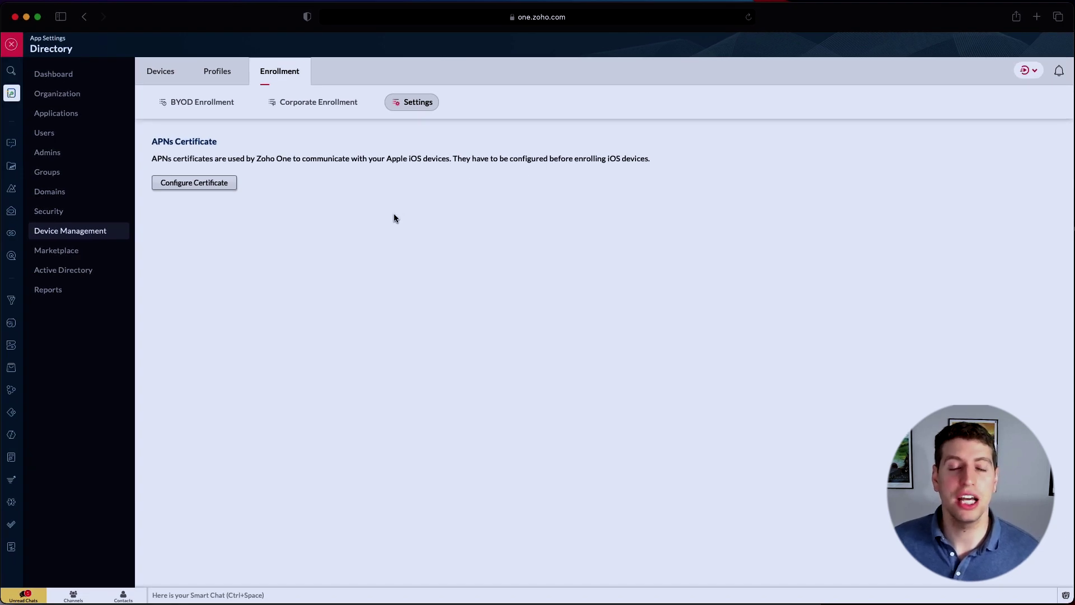
pyautogui.click(221, 182)
pyautogui.click(1047, 73)
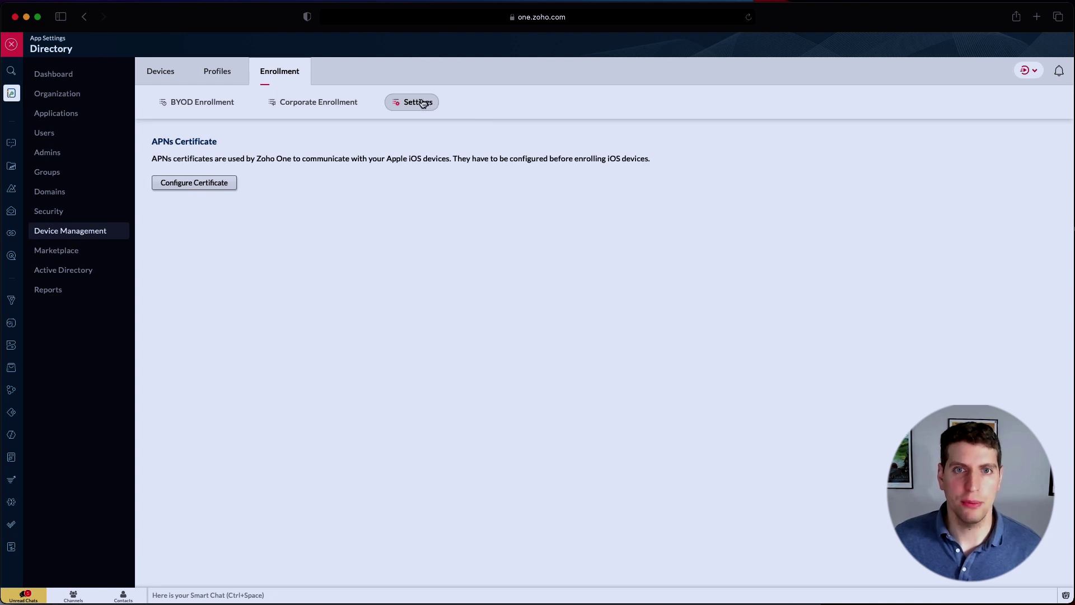
# Step: Return to Corporate Enrollment and keep Apple Enrollment (ABM/ASM) as the enrollment type
pyautogui.click(313, 108)
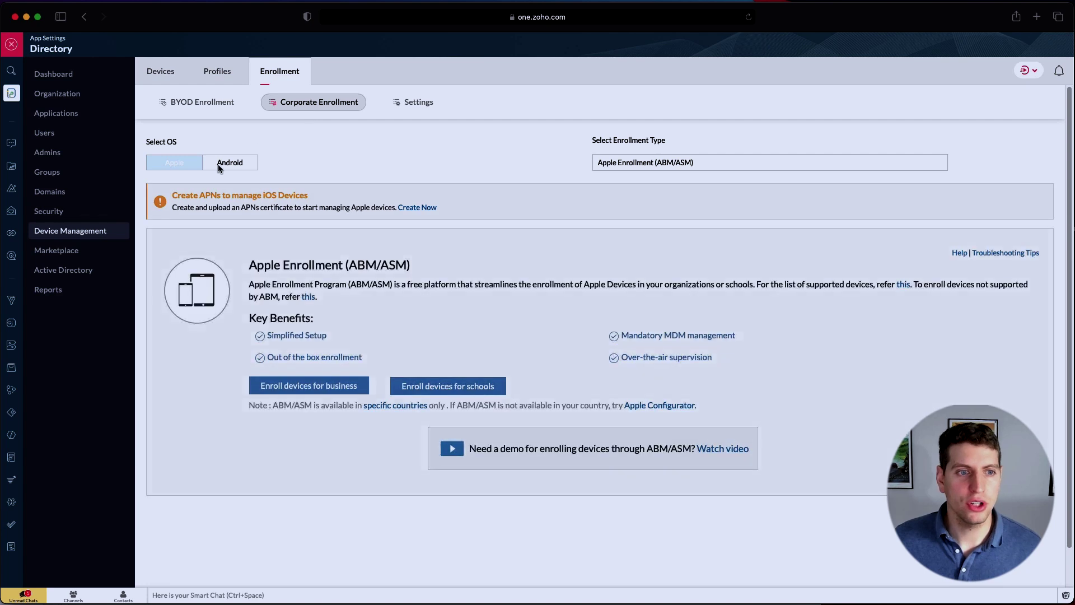
pyautogui.click(634, 163)
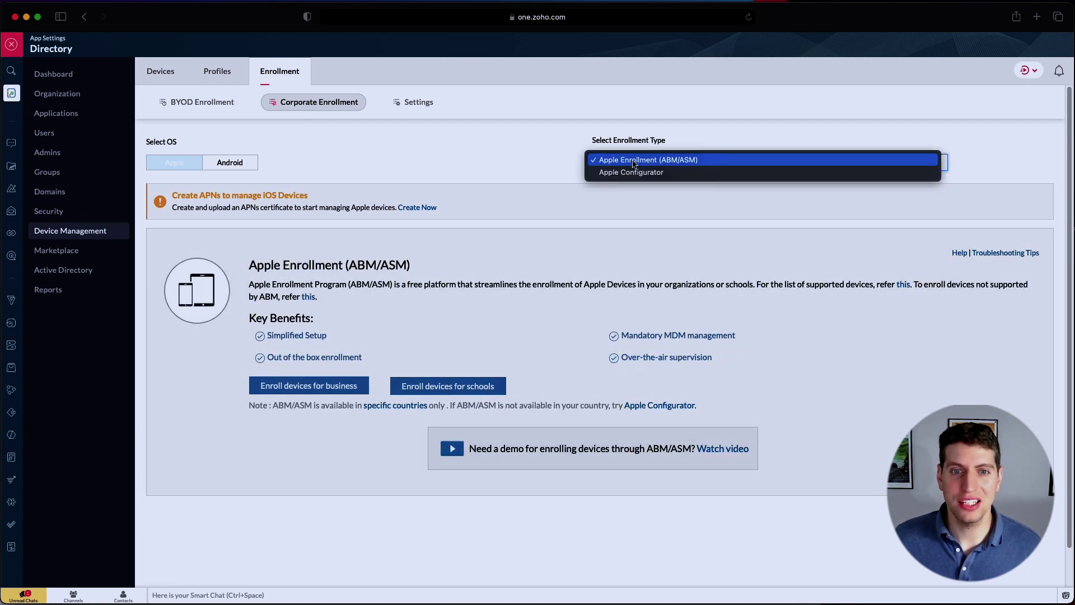
pyautogui.click(603, 163)
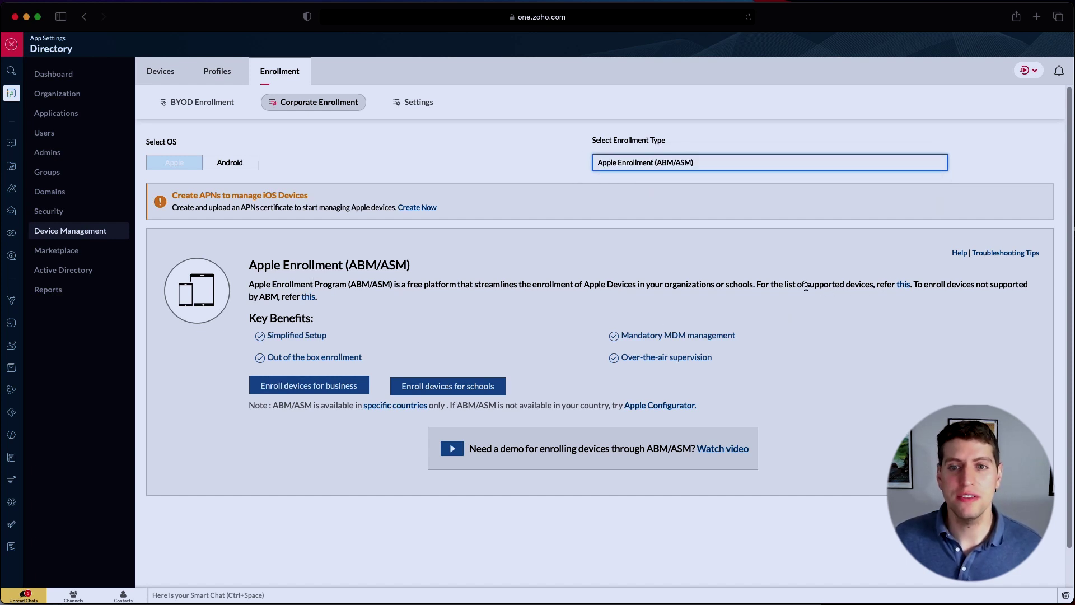
# Step: Open the supported-devices ManageEngine Apple Business Manager guide in a new tab
pyautogui.rightClick(904, 287)
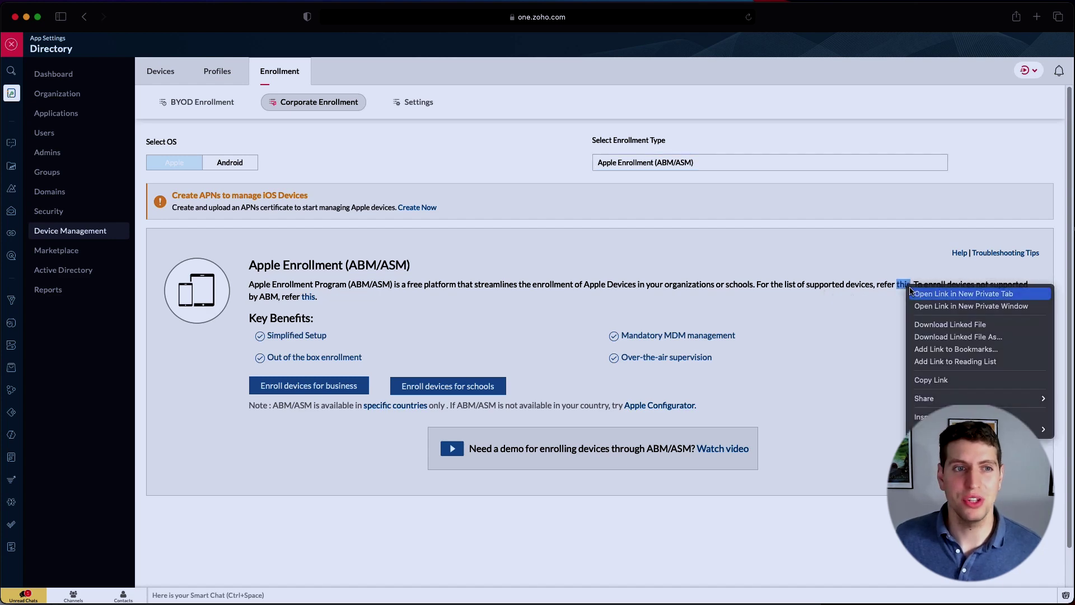
pyautogui.click(921, 292)
pyautogui.click(682, 42)
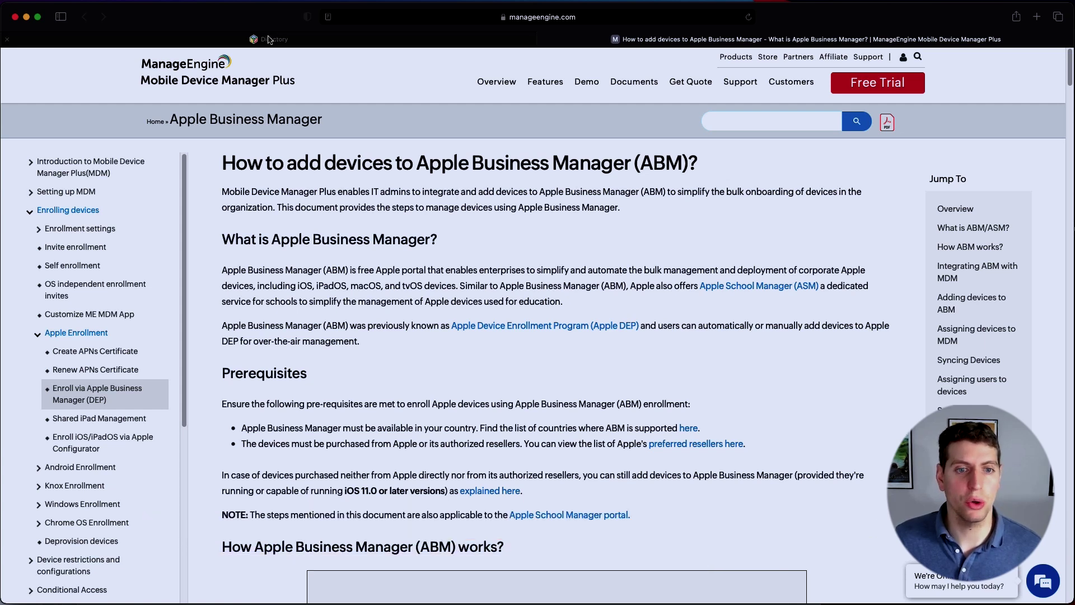
# Step: Return to the Directory tab and scroll down the Apple Enrollment page
pyautogui.click(269, 40)
pyautogui.scroll(-1, 392, 294)
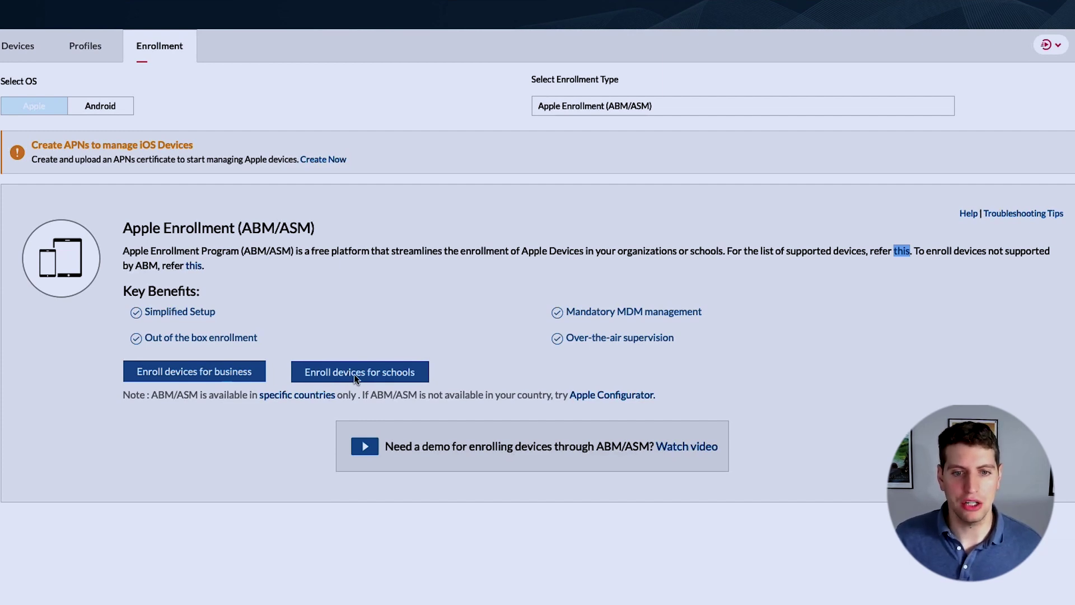
# Step: Try Apple school enrollment, then open the ABM/ASM demo video in a new tab
pyautogui.click(184, 370)
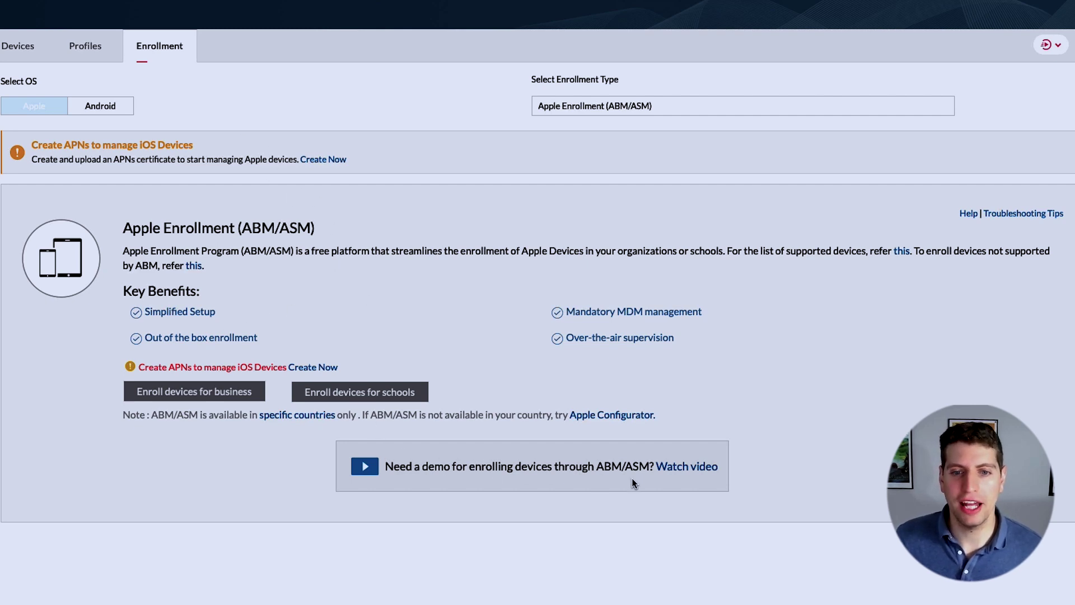
pyautogui.rightClick(688, 474)
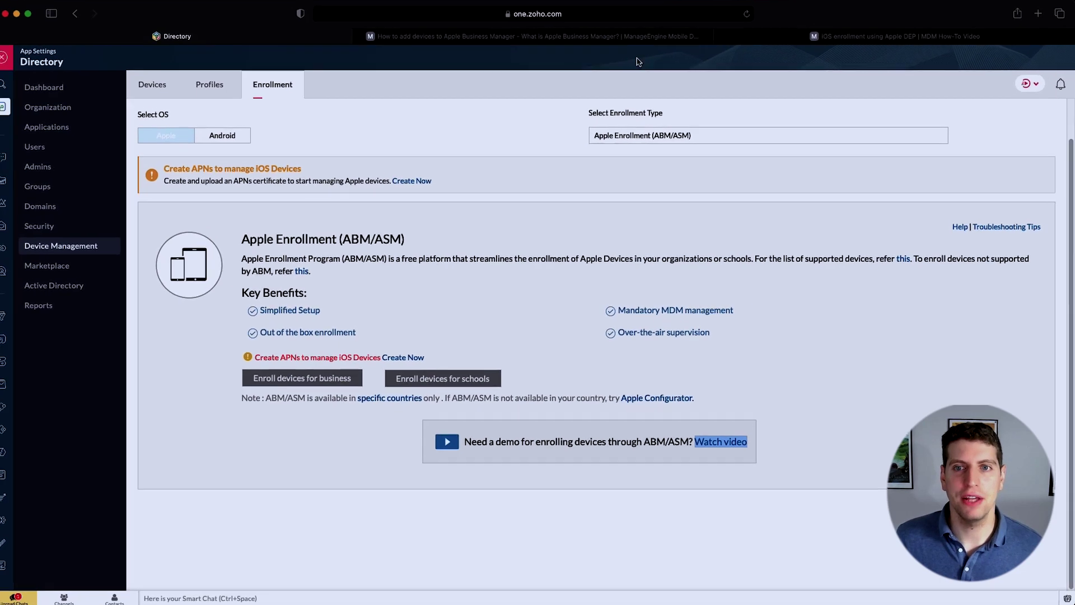
pyautogui.click(704, 453)
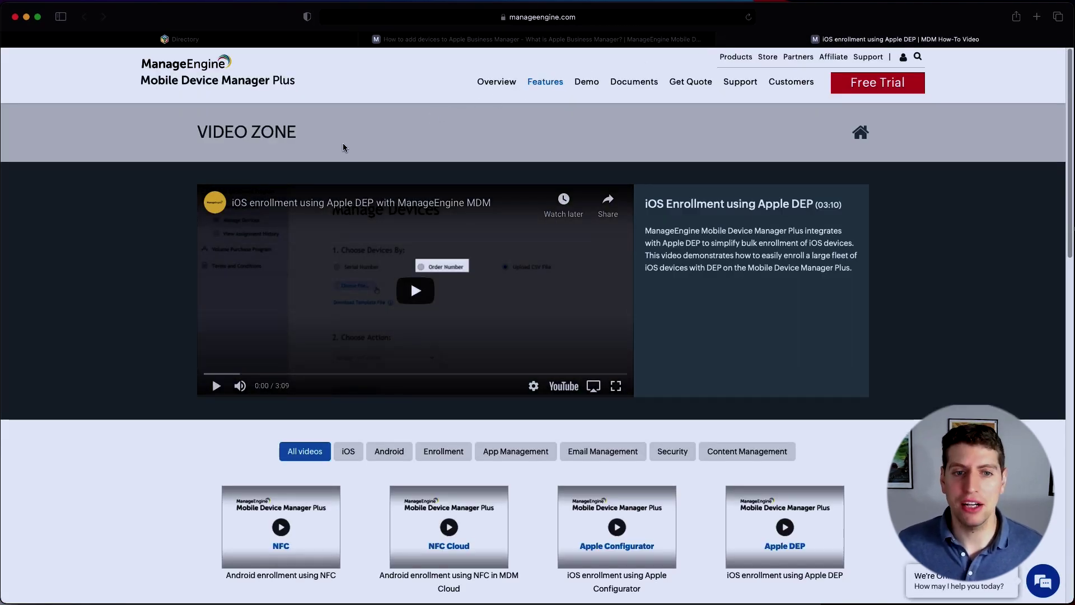
# Step: Briefly play and pause the iOS DEP video, then return to the Directory tab
pyautogui.click(413, 287)
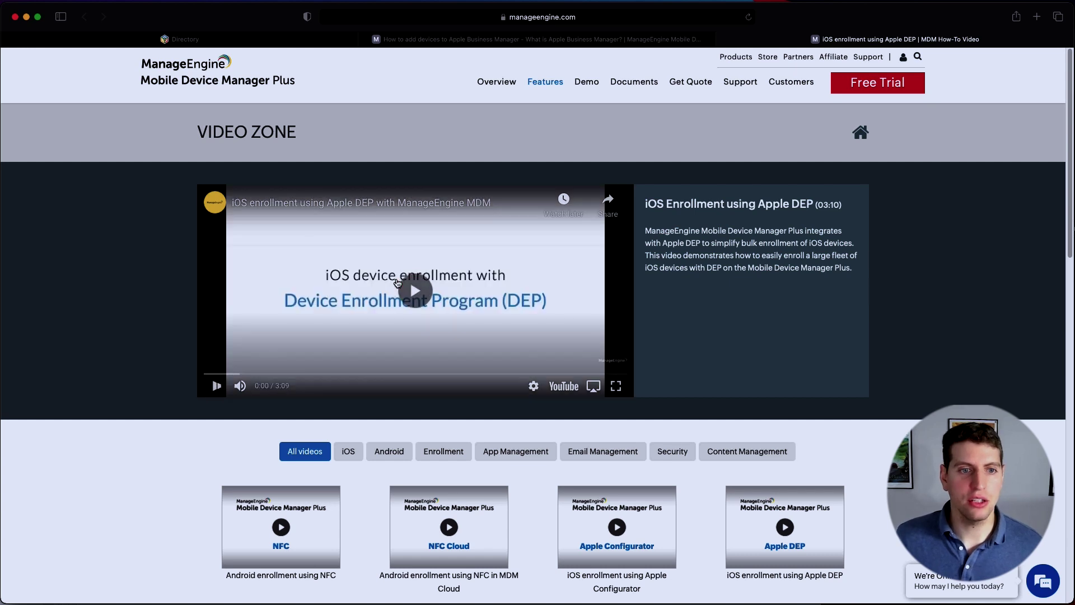
pyautogui.click(217, 385)
pyautogui.click(259, 40)
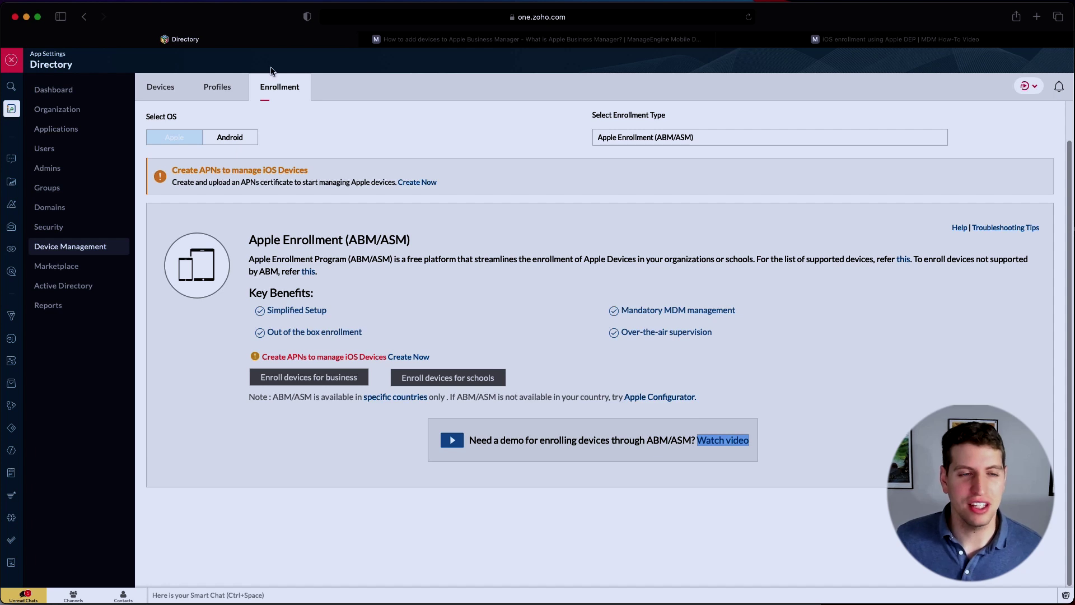
# Step: Switch to Android and review the available Android enrollment types
pyautogui.click(220, 141)
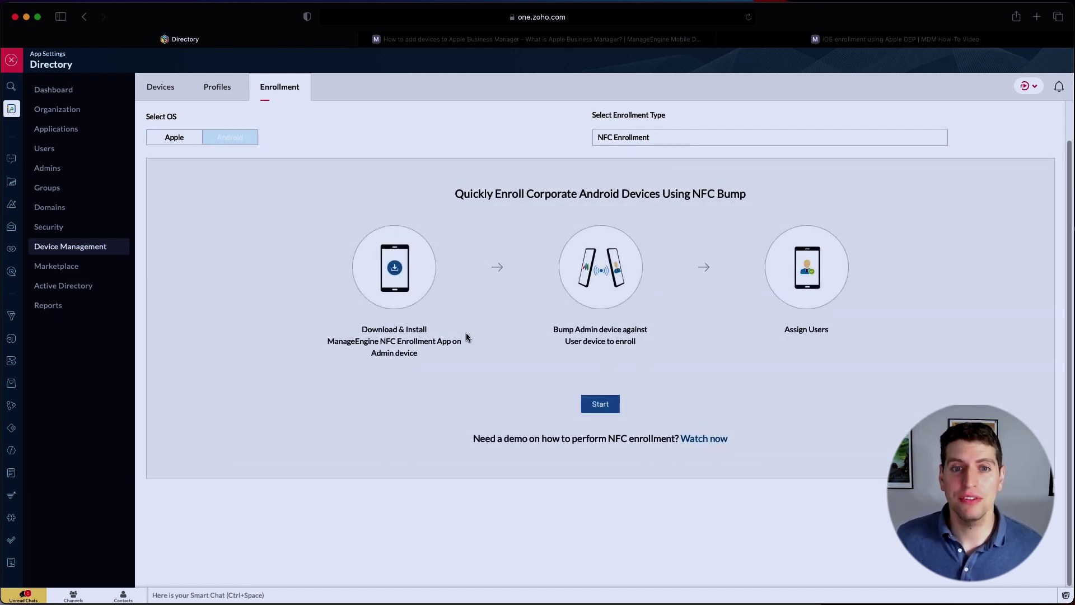
pyautogui.click(677, 137)
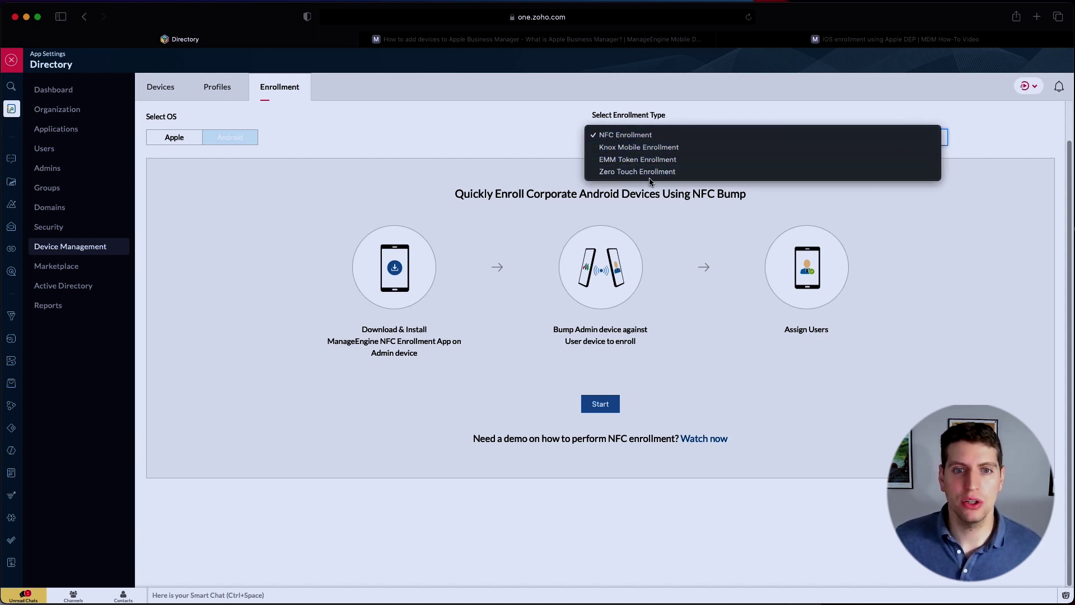
pyautogui.click(645, 435)
# Step: Open the NFC demo video in a private tab, then start the NFC enrollment setup
pyautogui.rightClick(705, 446)
pyautogui.click(729, 447)
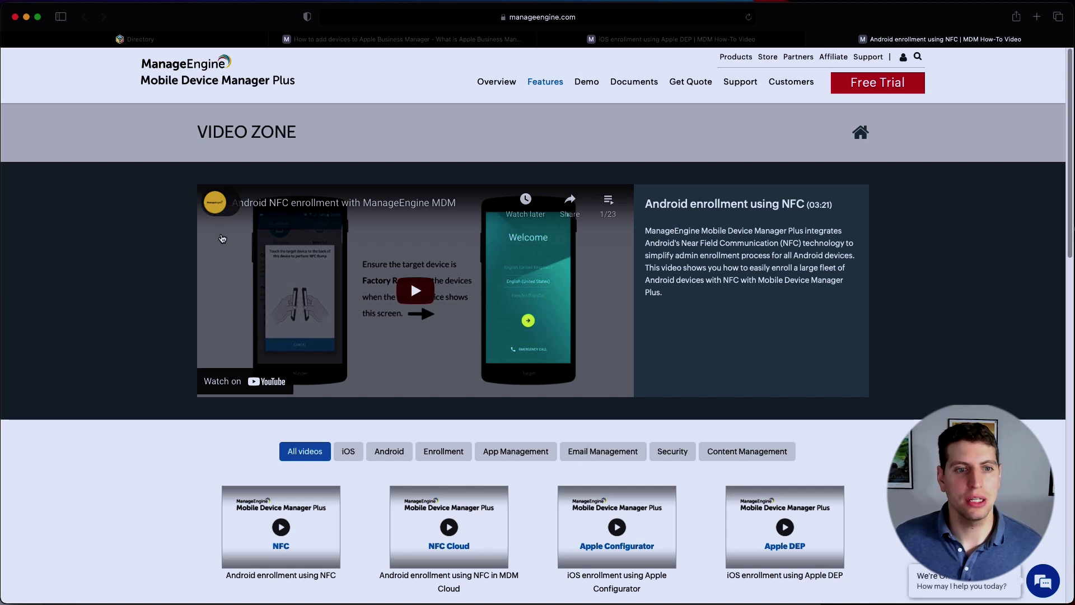
pyautogui.click(110, 44)
pyautogui.click(601, 405)
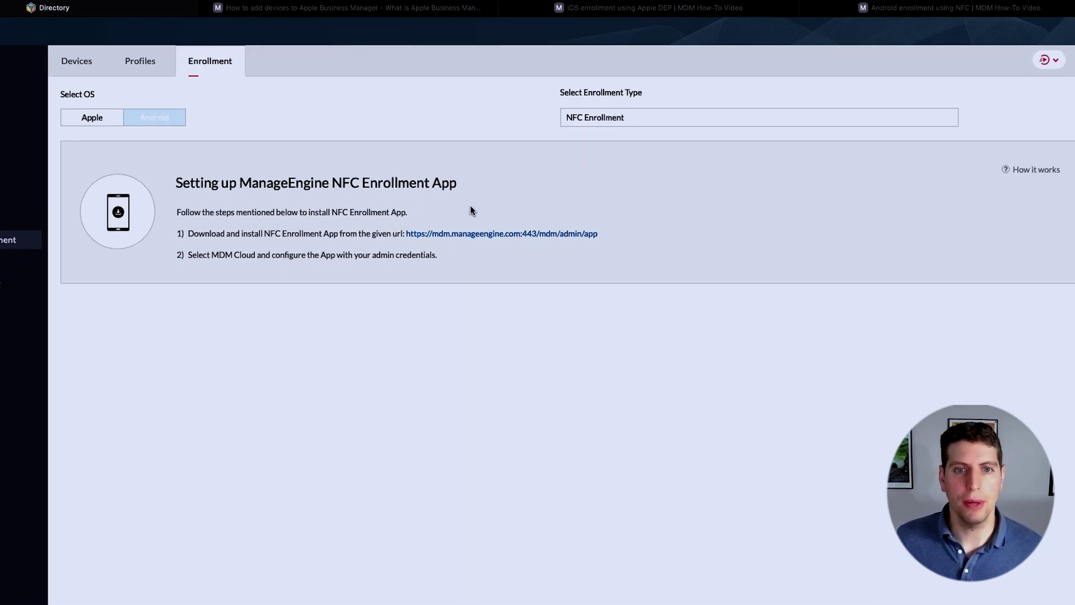
# Step: Preview the Knox Mobile Enrollment setup from the enrollment type list
pyautogui.click(613, 112)
pyautogui.click(610, 126)
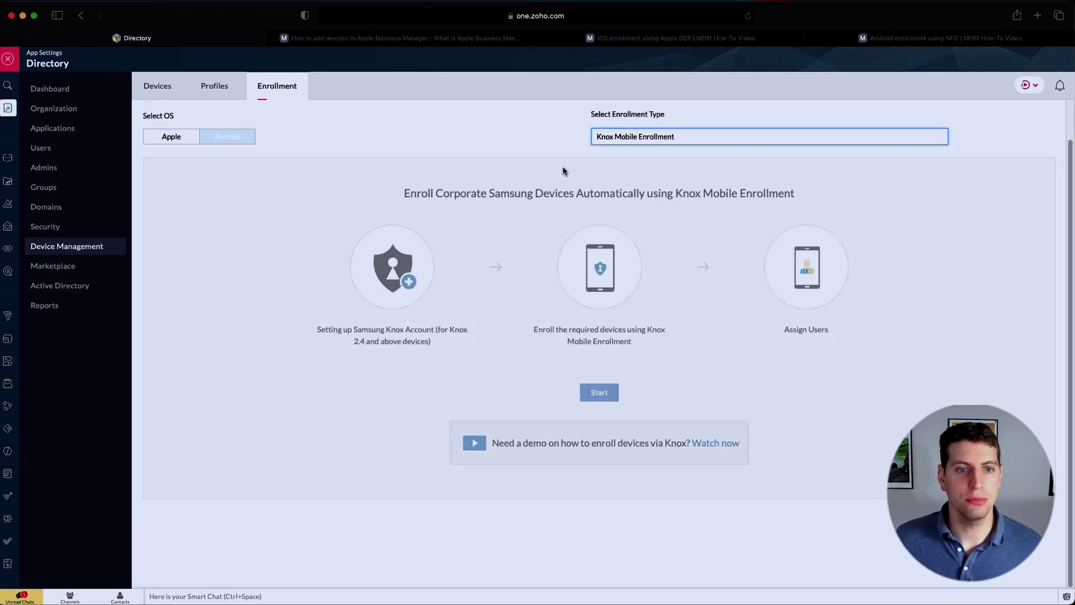
pyautogui.click(600, 392)
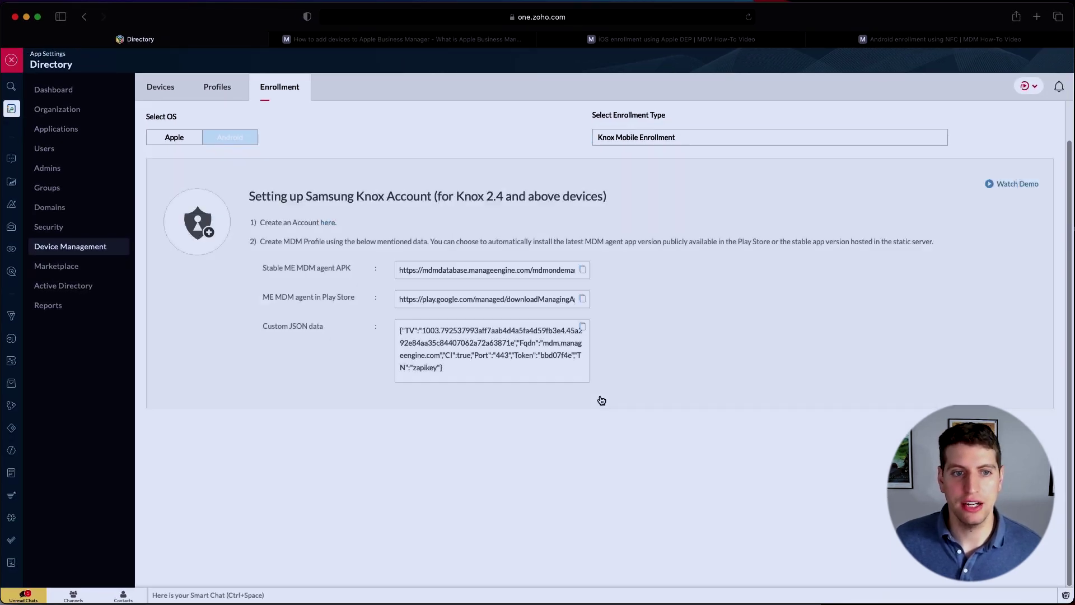
# Step: Preview the EMM Token Enrollment setup and its QR code
pyautogui.click(714, 140)
pyautogui.click(689, 146)
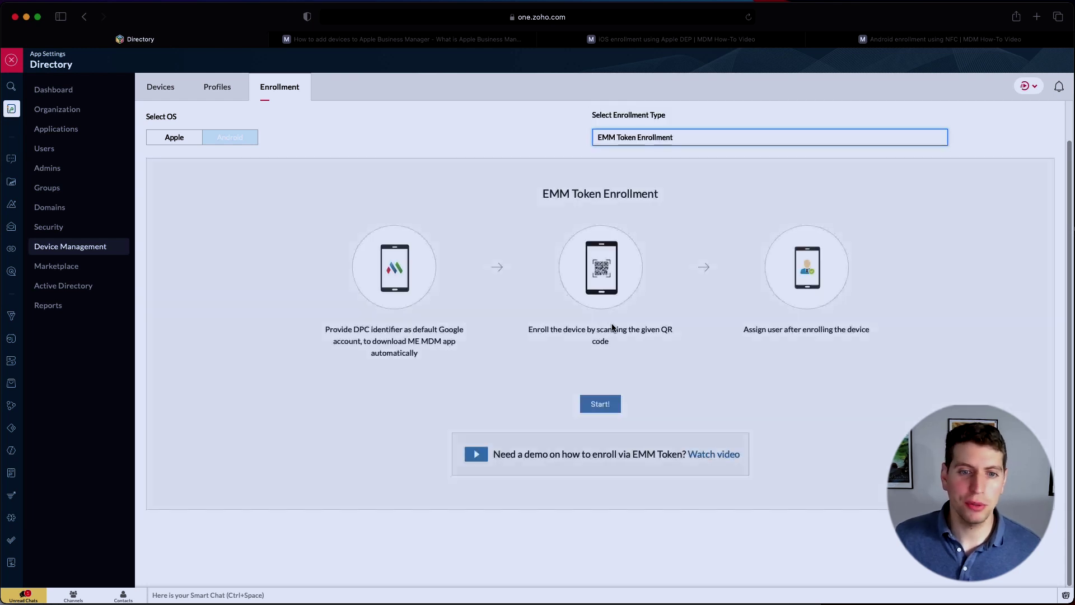
pyautogui.click(603, 402)
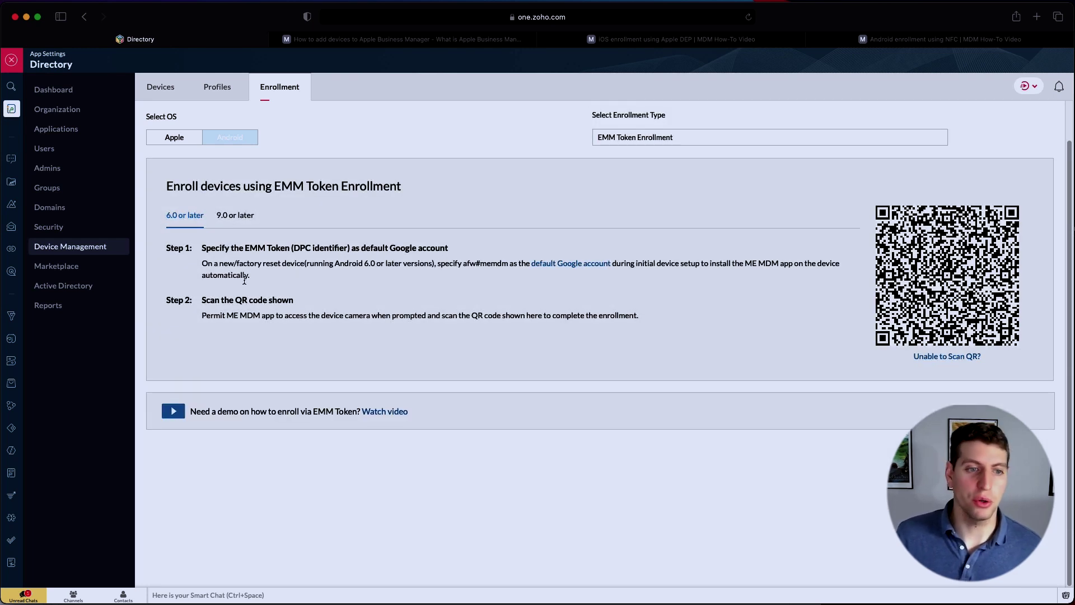
# Step: Preview the Zero Touch Enrollment setup, then return to the top of the page
pyautogui.click(653, 139)
pyautogui.click(652, 148)
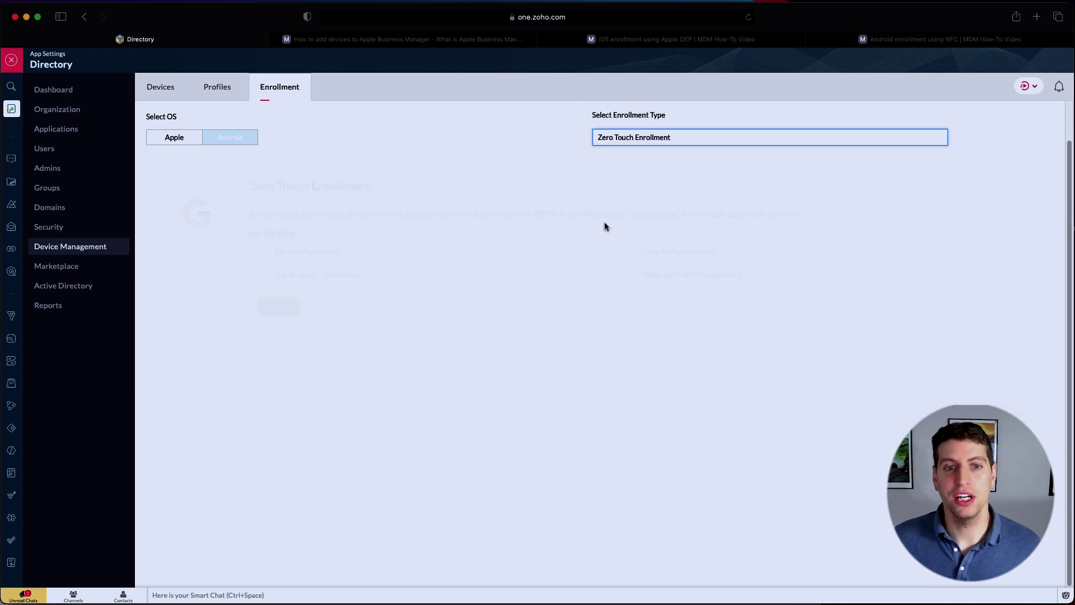
pyautogui.click(278, 307)
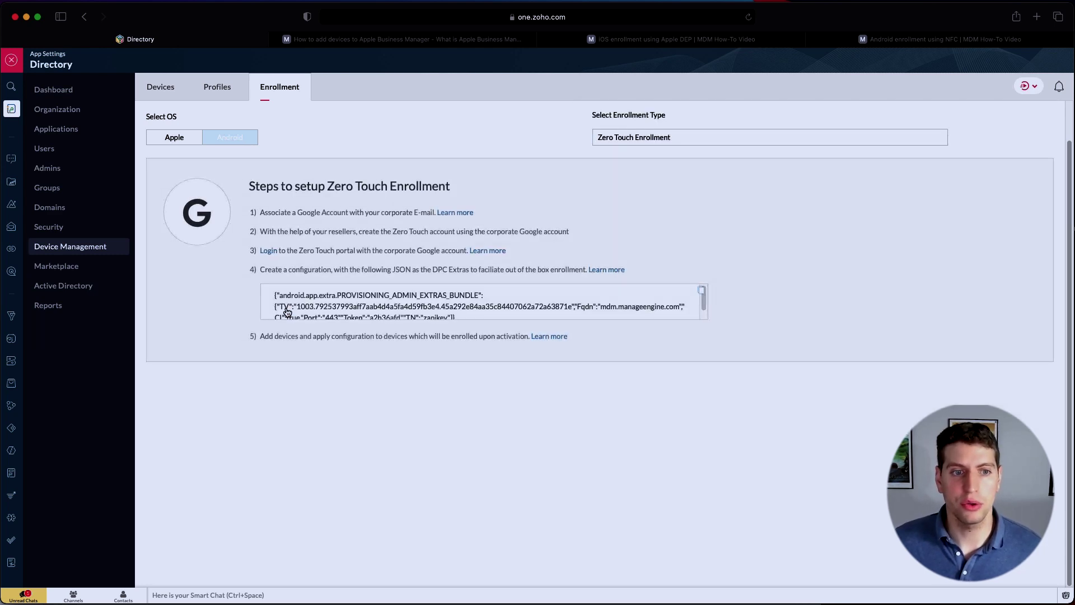
pyautogui.scroll(2, 364, 291)
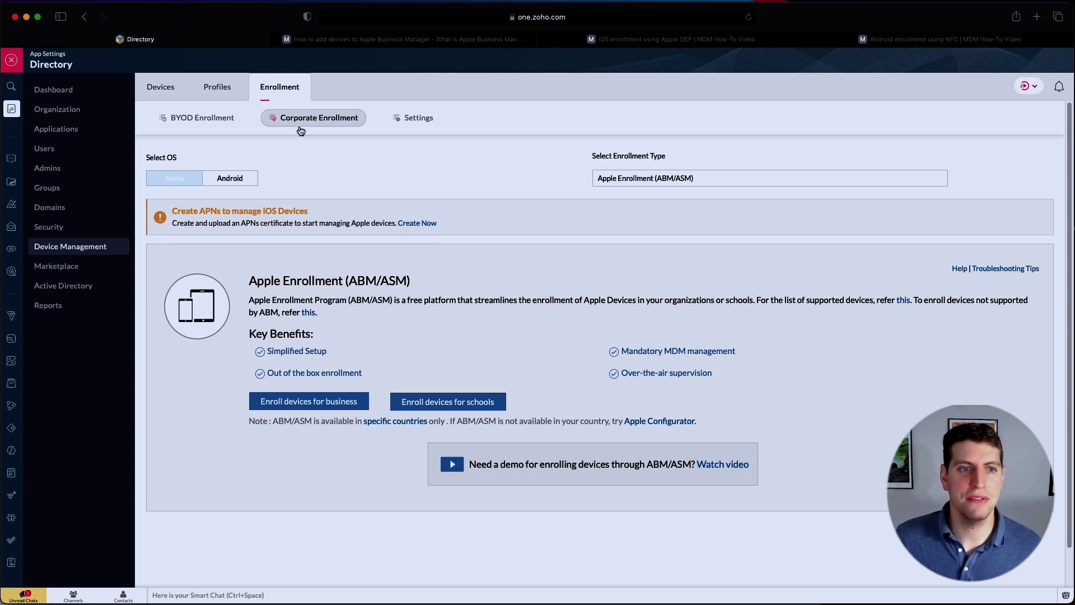
# Step: On BYOD Enrollment, review Enroll Device Yourself and compare Group versus Individual link sharing
pyautogui.click(207, 120)
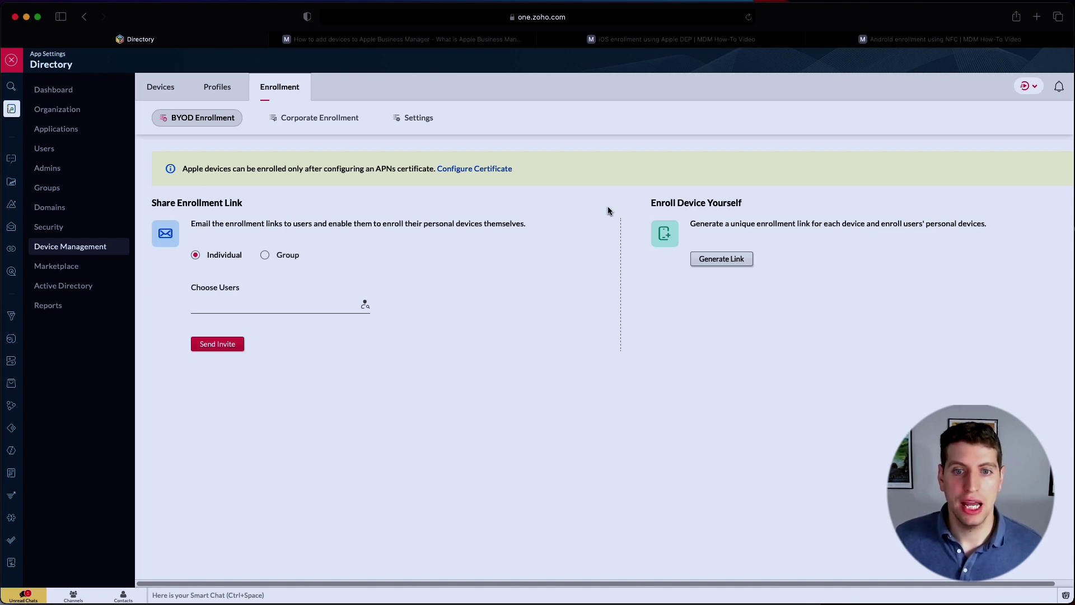
pyautogui.moveTo(693, 204); pyautogui.dragTo(742, 203)
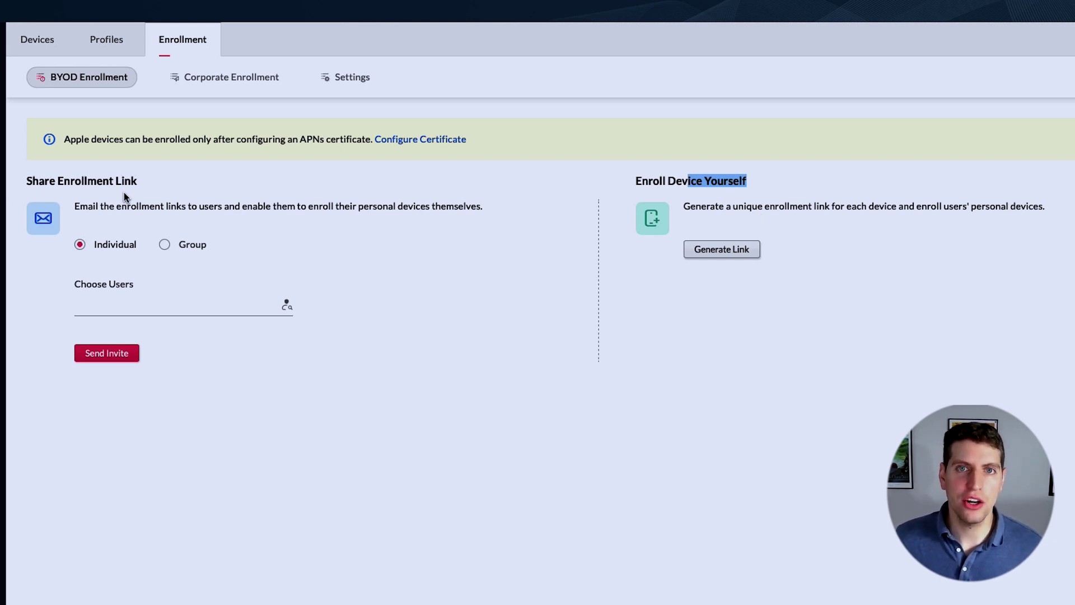
pyautogui.click(164, 245)
pyautogui.click(78, 244)
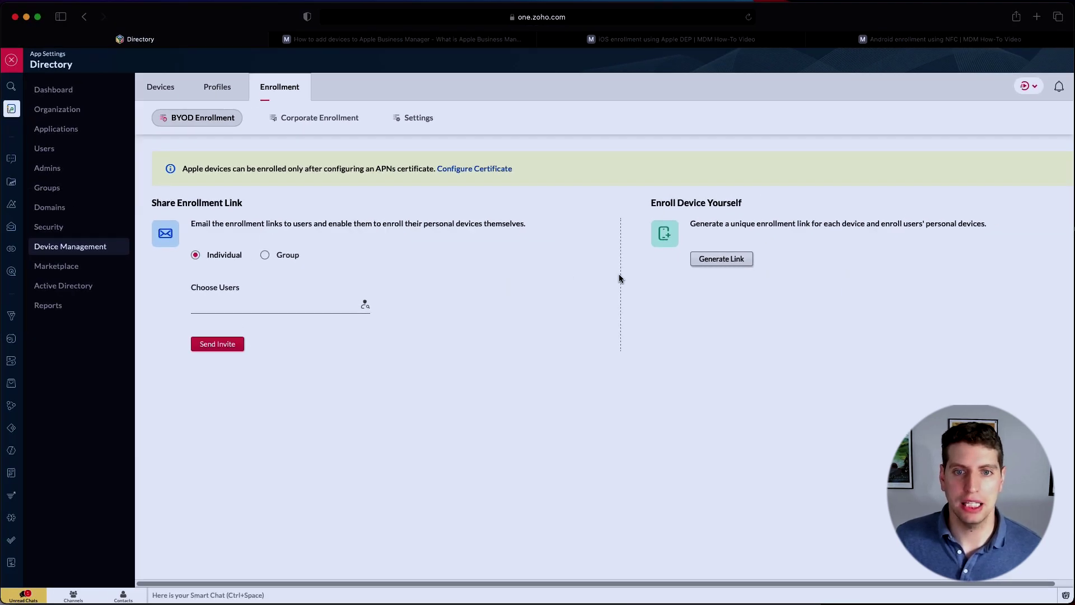
# Step: Generate a self-enrollment link and review its QR code, URL, OTP, and iOS/Android steps
pyautogui.click(721, 259)
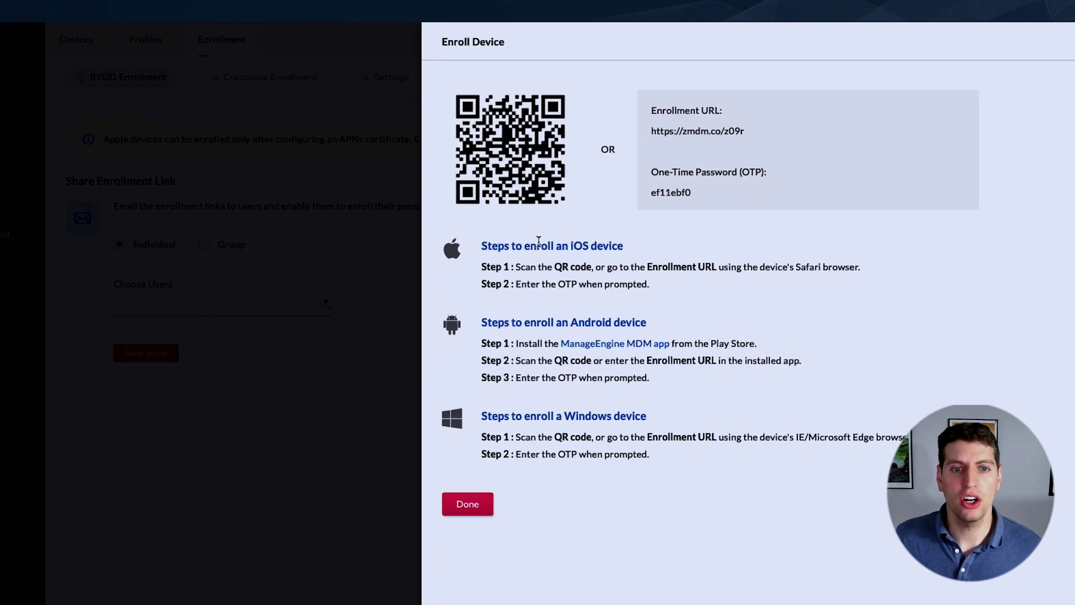
pyautogui.moveTo(586, 266); pyautogui.dragTo(693, 265)
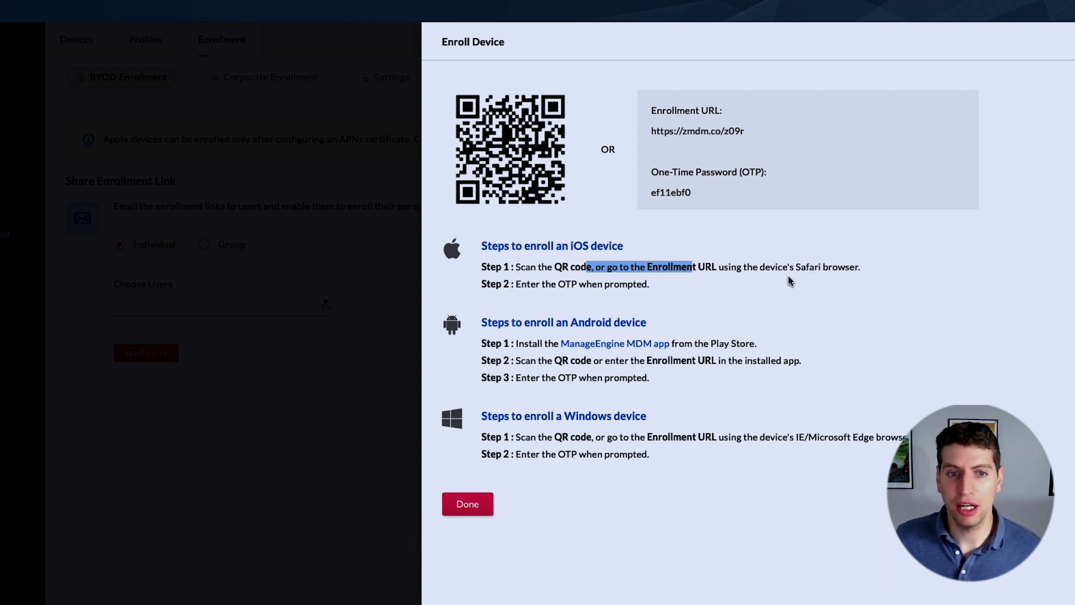
pyautogui.moveTo(552, 284); pyautogui.dragTo(634, 291)
pyautogui.moveTo(695, 193); pyautogui.dragTo(650, 194)
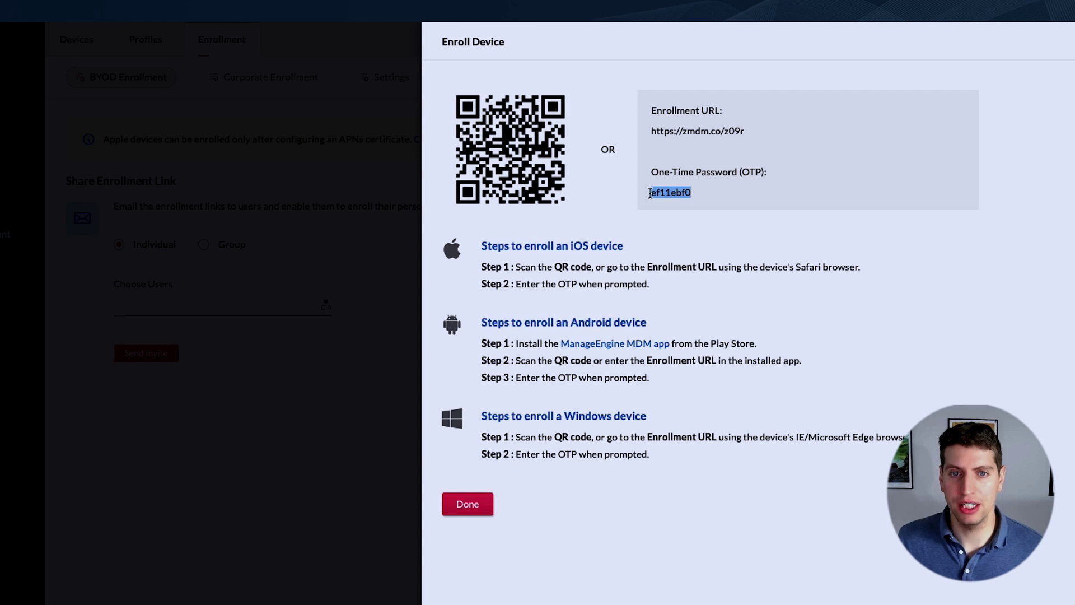
pyautogui.moveTo(783, 134); pyautogui.dragTo(641, 135)
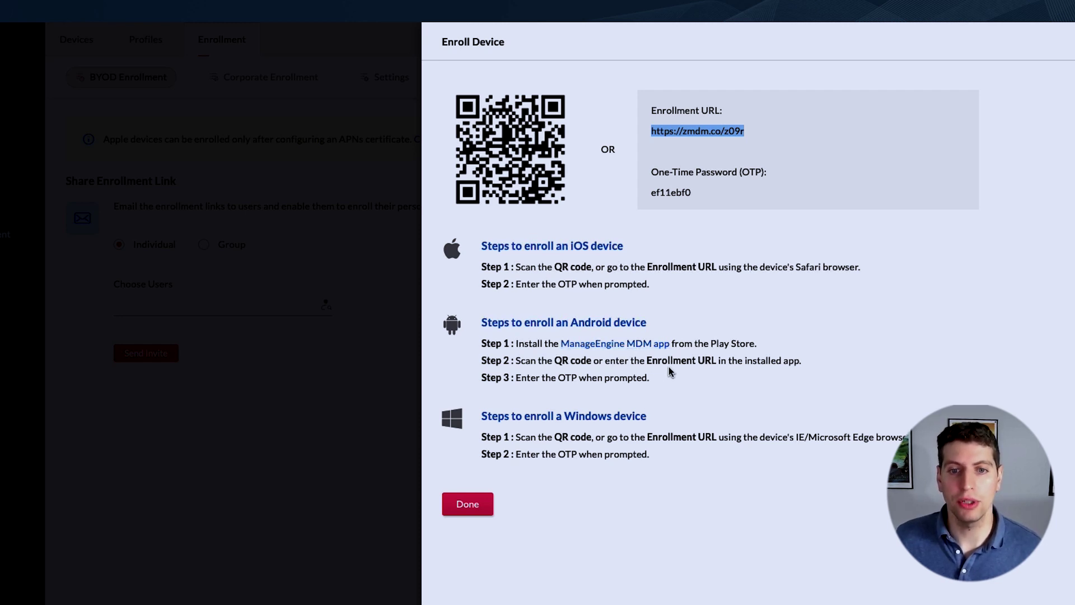
pyautogui.moveTo(558, 378); pyautogui.dragTo(691, 383)
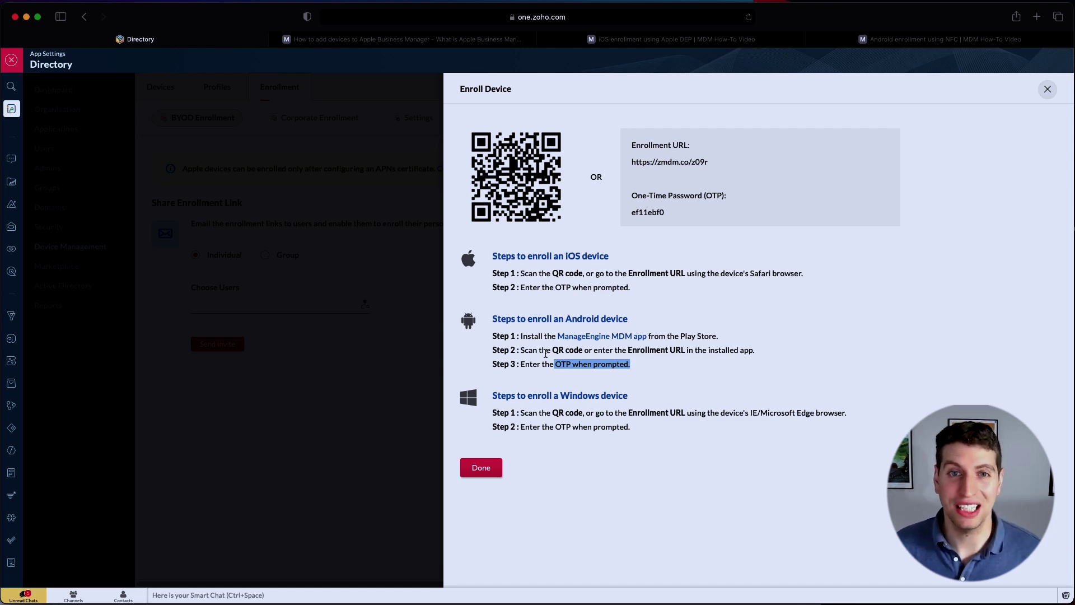
# Step: Close the enrollment link panel and check the empty Devices list
pyautogui.click(472, 472)
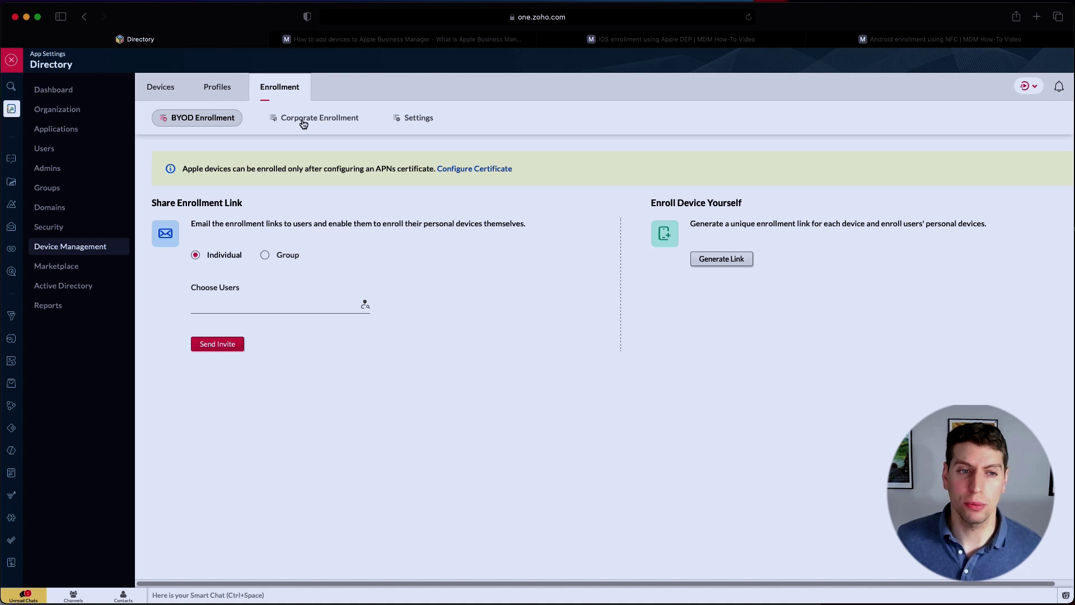
pyautogui.click(161, 87)
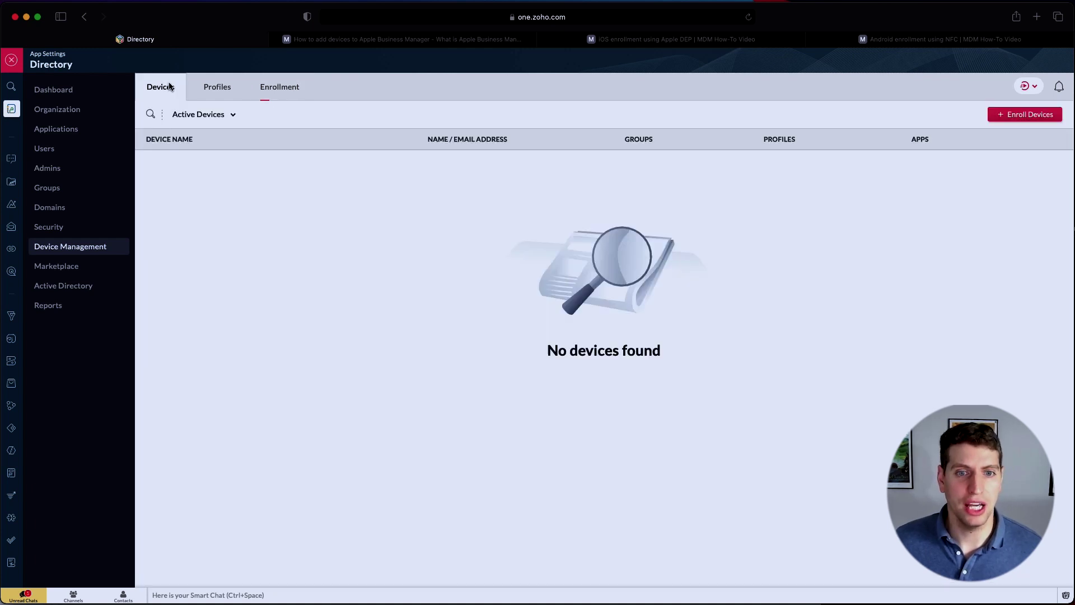
pyautogui.click(1032, 115)
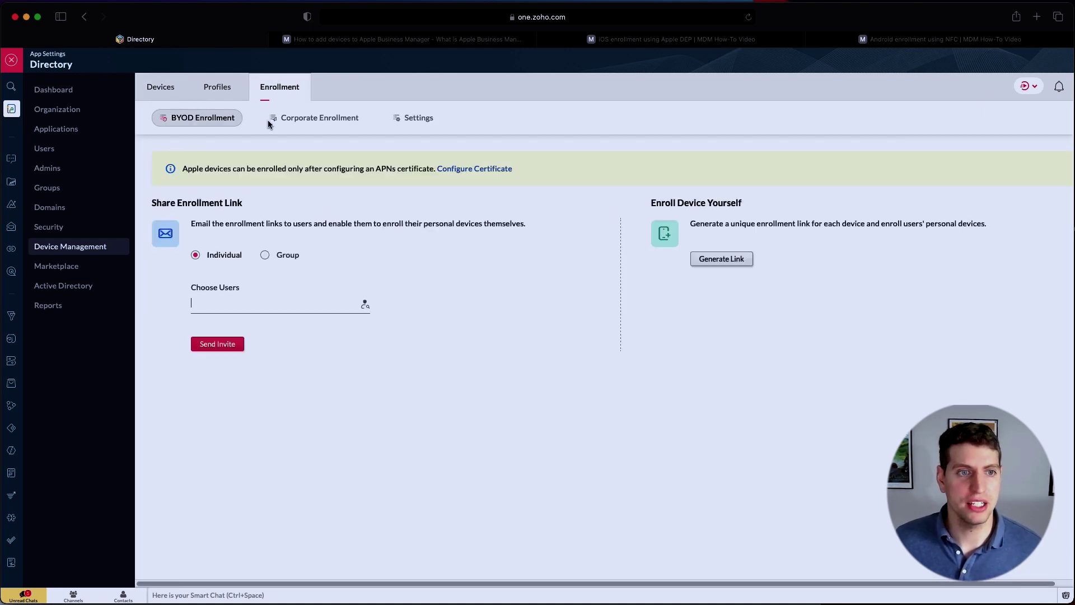
# Step: Start creating an iOS device profile from the empty Profiles list
pyautogui.click(212, 88)
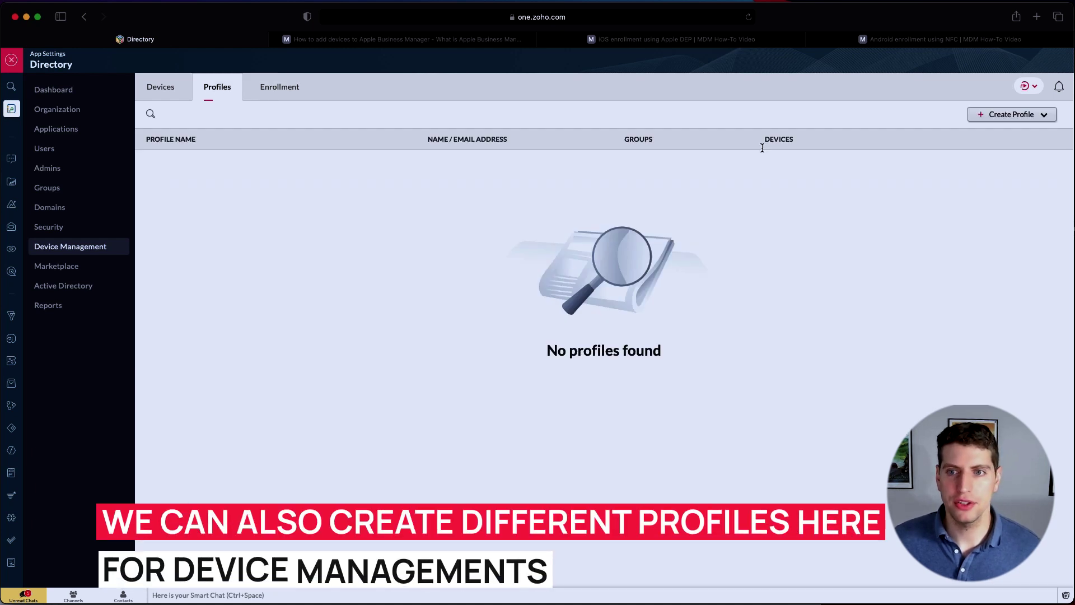
pyautogui.click(996, 115)
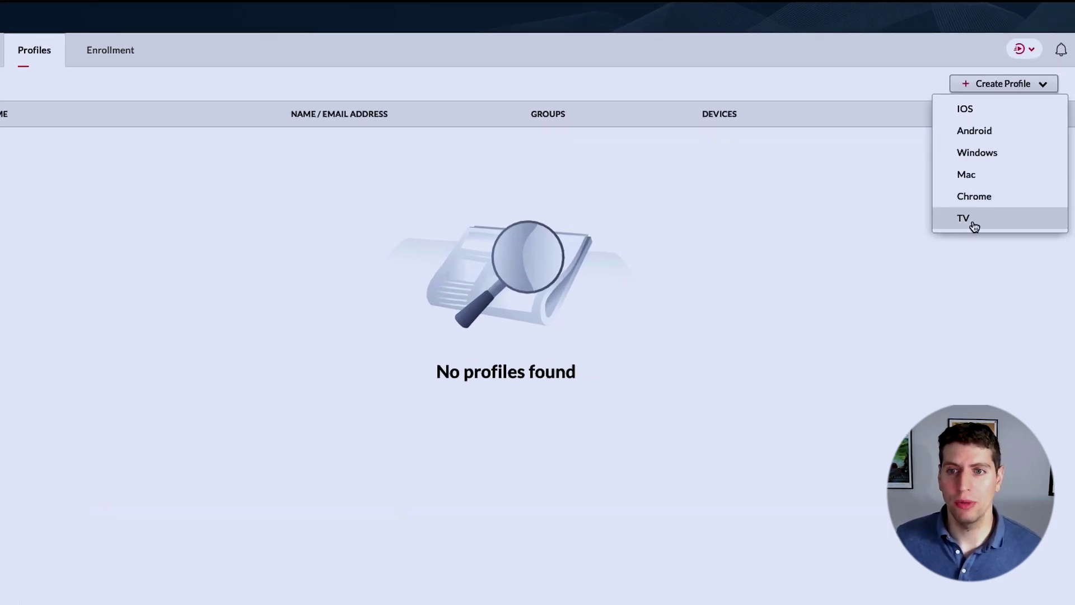
pyautogui.click(977, 116)
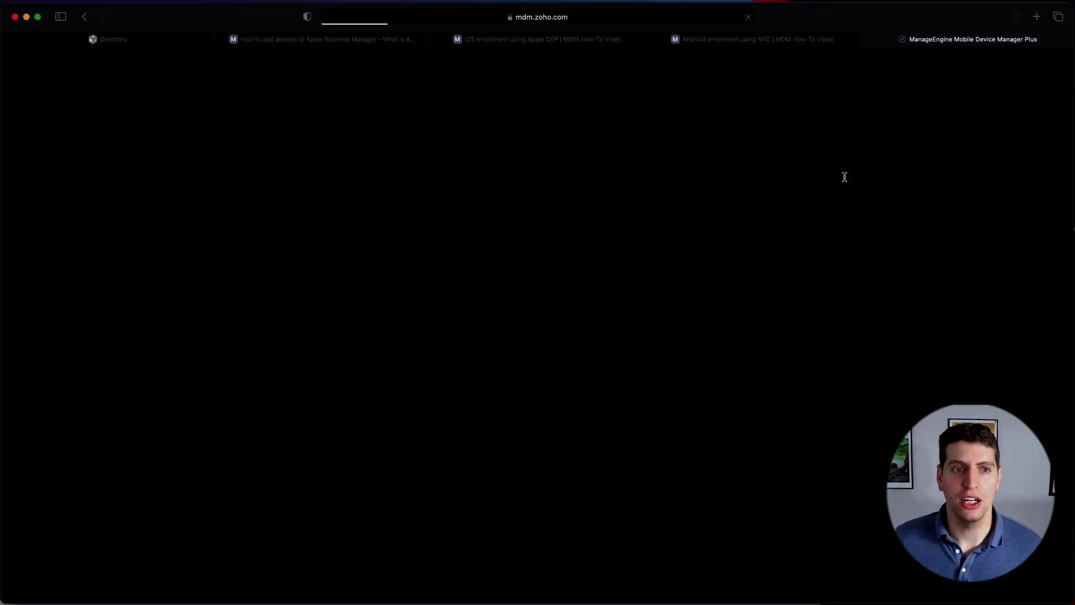